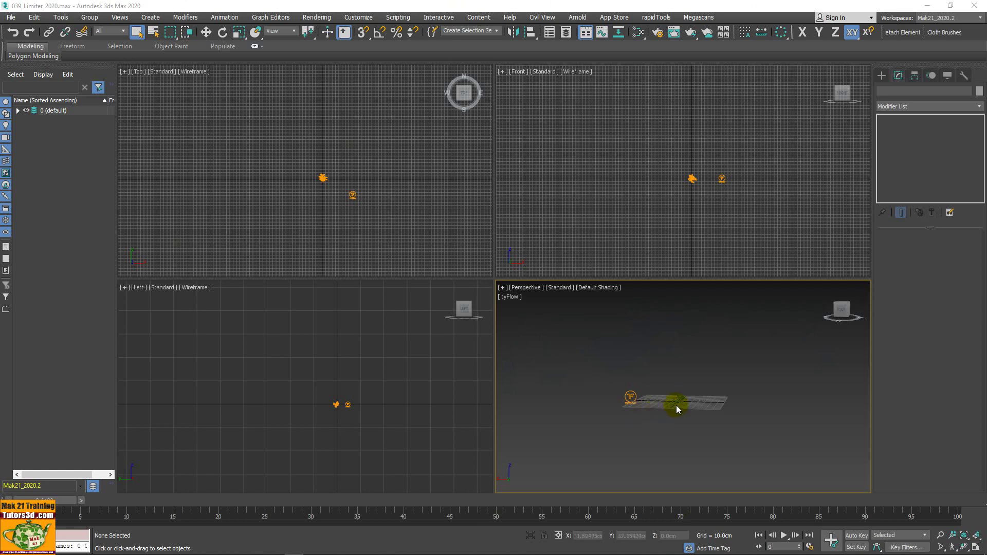
# Step: Select tyFlow001, open its flow editor and show the Event_001 Limiter's settings
pyautogui.click(630, 393)
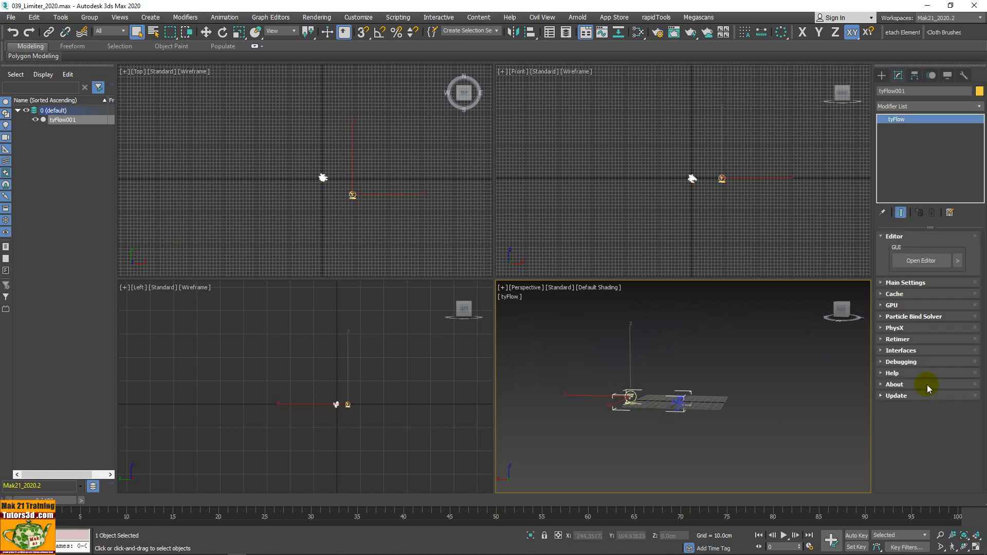
pyautogui.click(923, 262)
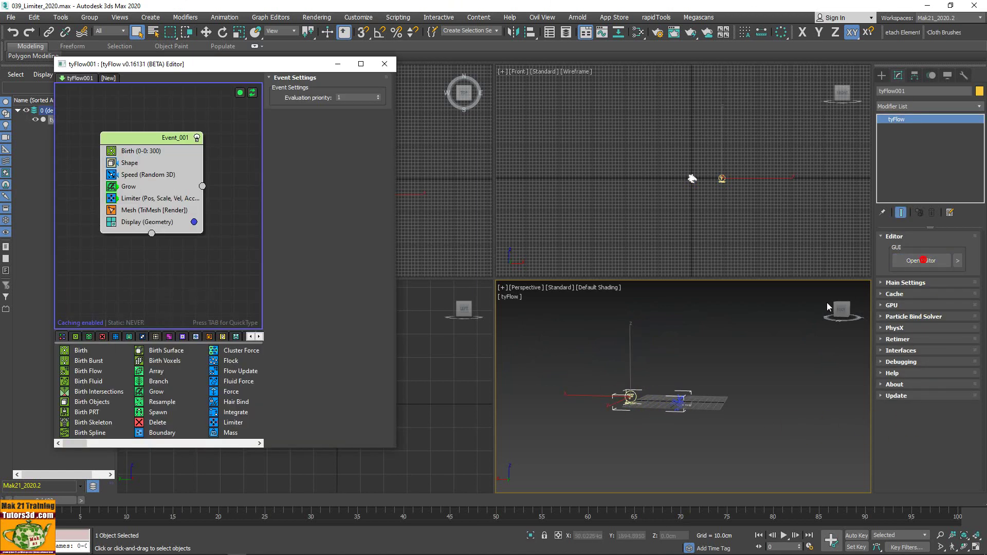
pyautogui.click(150, 198)
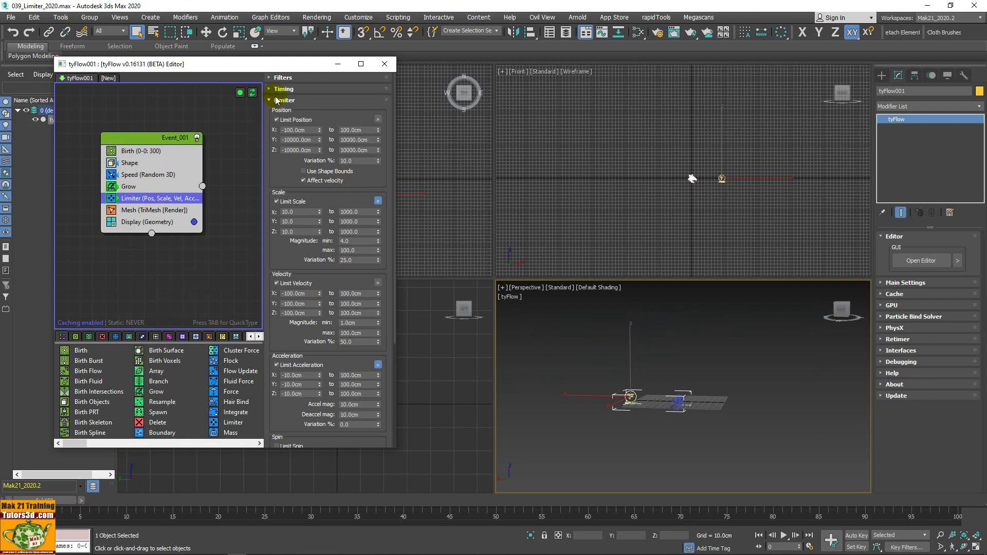
# Step: Advance the simulation to frame 68, read the depot Limiter's description, and zoom the Front view
pyautogui.moveTo(58, 506); pyautogui.dragTo(669, 521)
pyautogui.click(698, 475)
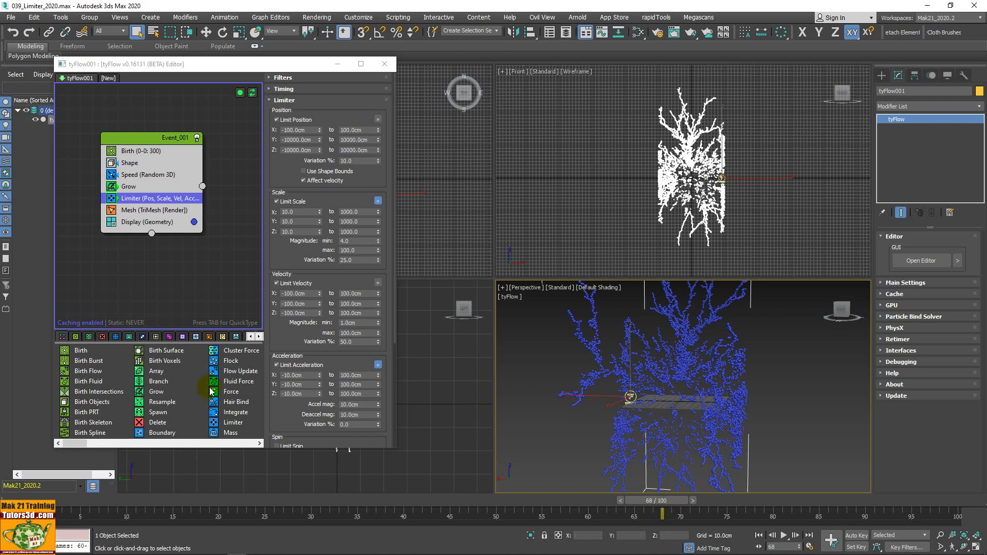
pyautogui.click(226, 424)
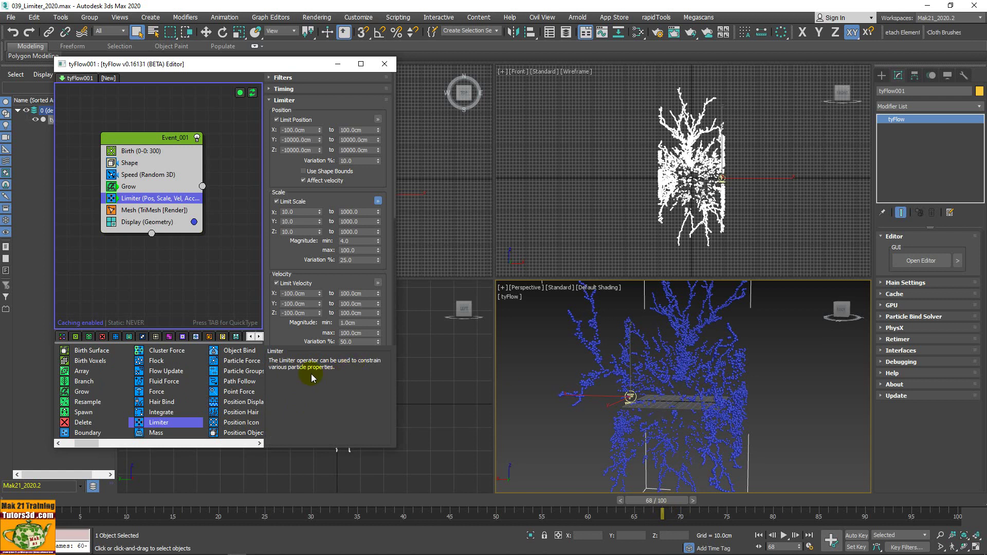
pyautogui.scroll(2, 717, 153)
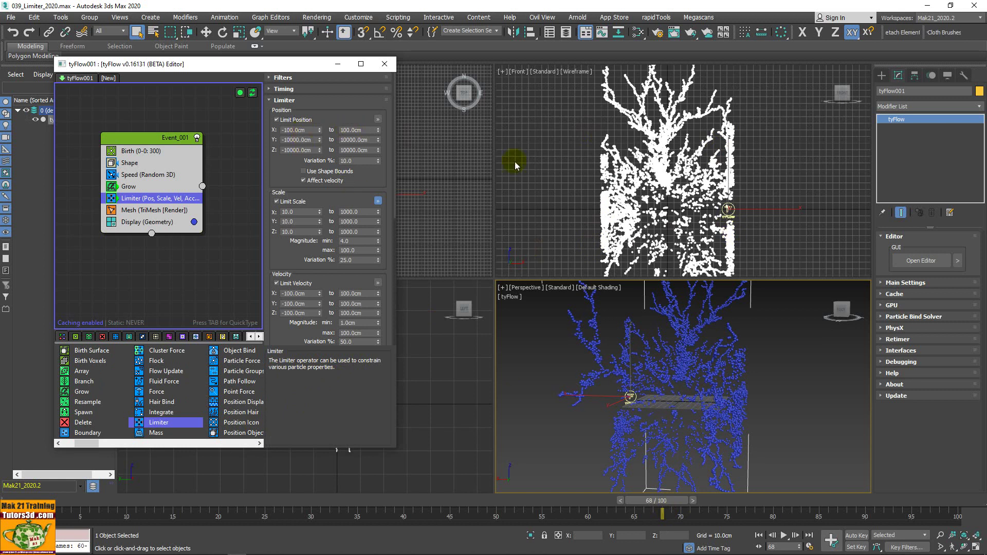
# Step: Disable the old Limiter and add a new Limiter below it with Limit Position enabled
pyautogui.rightClick(168, 196)
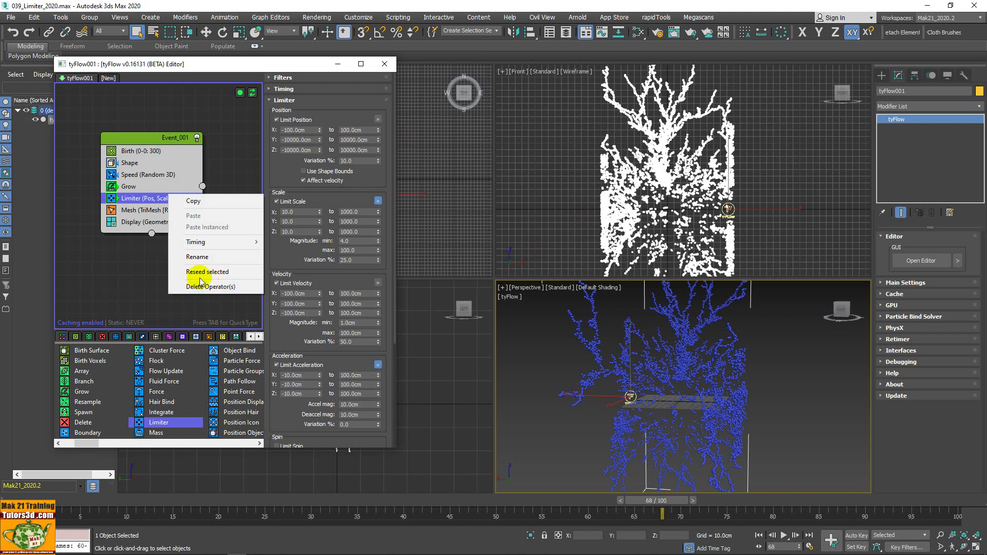
pyautogui.click(113, 199)
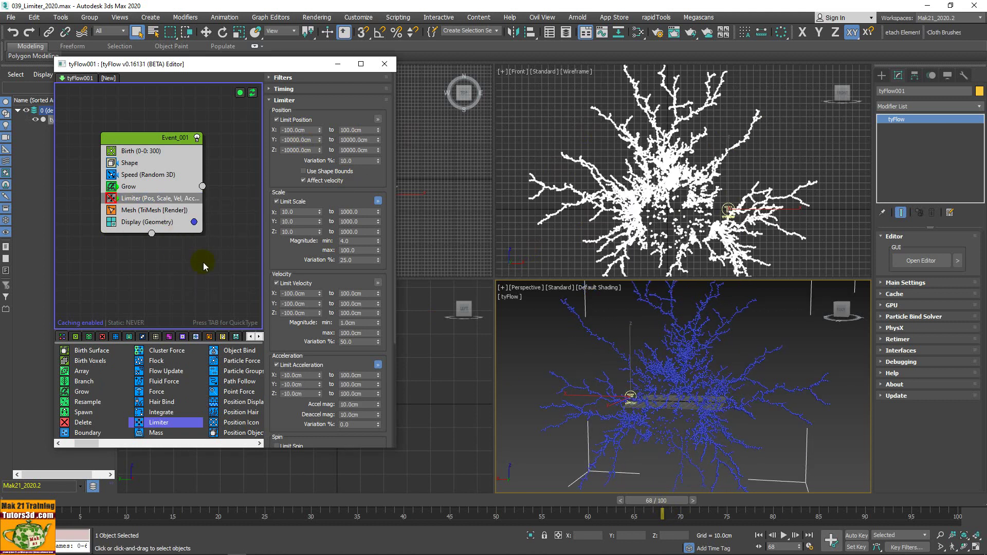
pyautogui.moveTo(165, 422); pyautogui.dragTo(144, 210)
pyautogui.moveTo(192, 266); pyautogui.dragTo(192, 267)
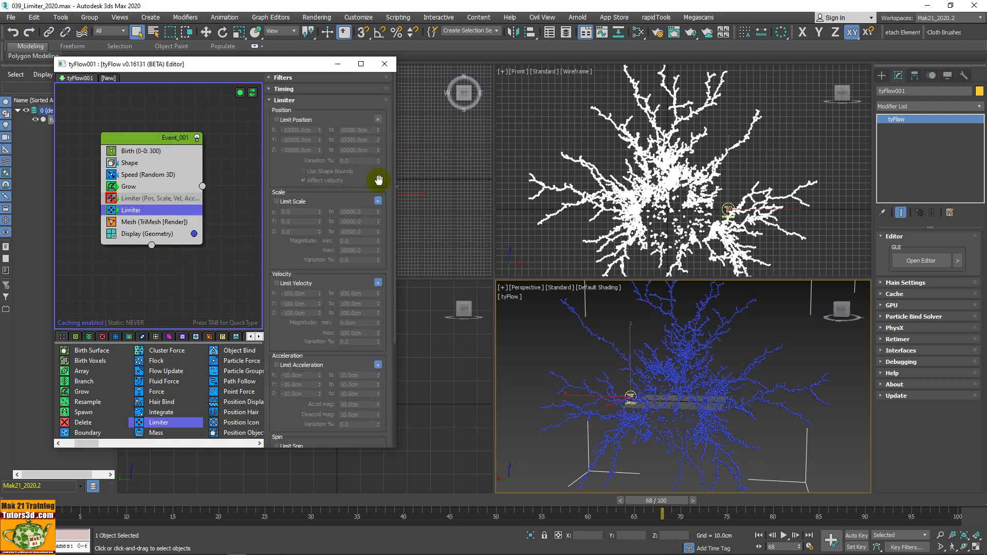
pyautogui.click(277, 120)
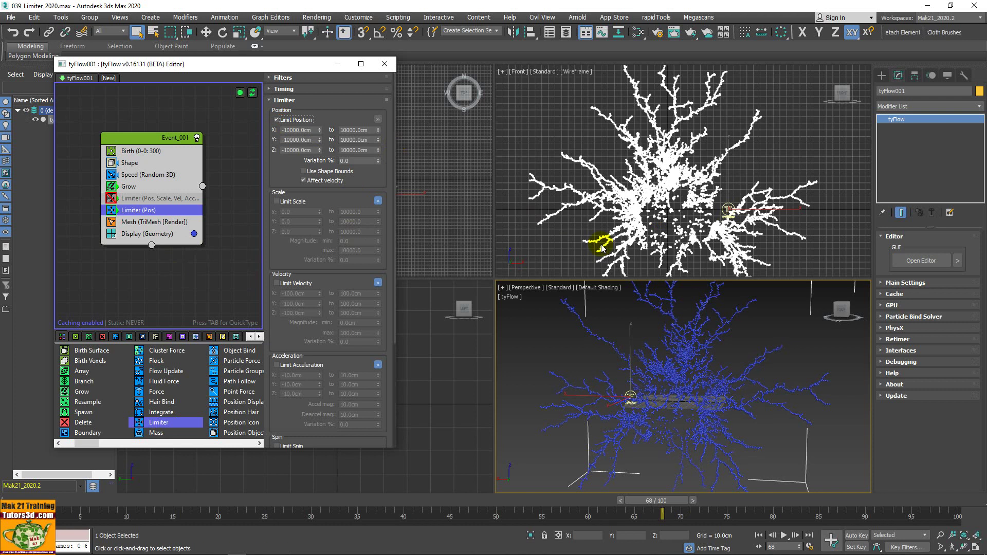
pyautogui.moveTo(670, 238)
pyautogui.mouseDown(button='middle')
pyautogui.moveTo(687, 207)
pyautogui.moveTo(681, 226)
pyautogui.mouseUp(button='middle')
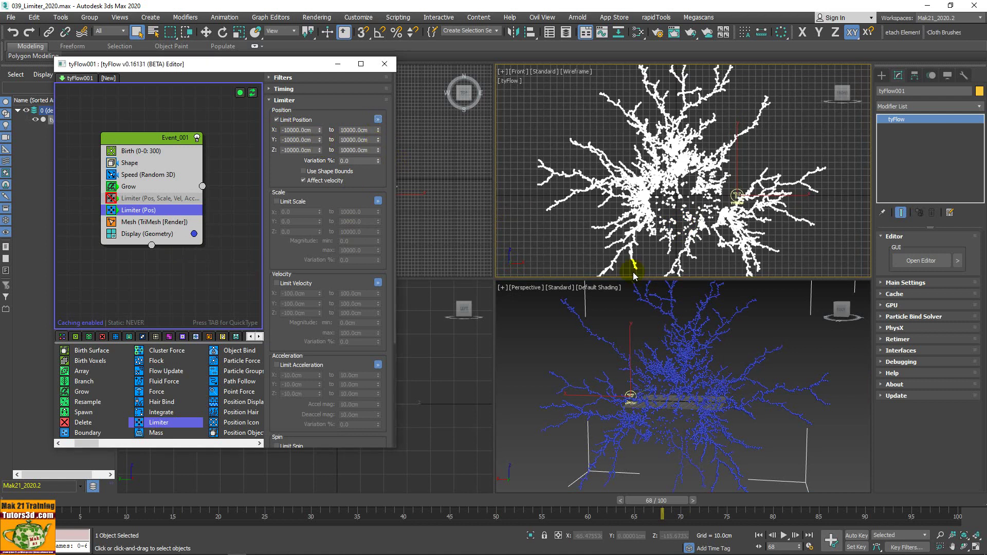
# Step: Set the new Limiter's X upper position limit to 50 cm and maximize the Perspective view
pyautogui.doubleClick(356, 131)
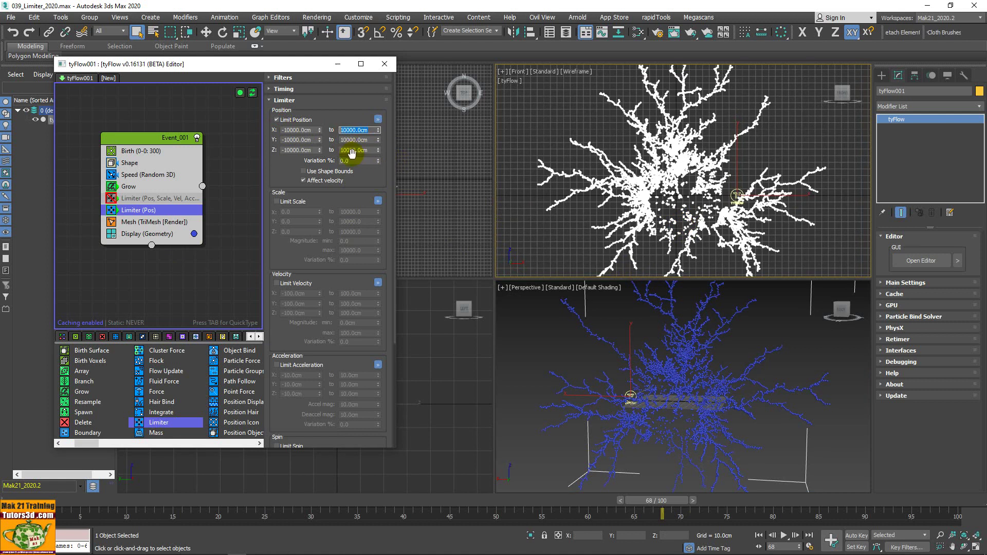
pyautogui.write('50')
pyautogui.press('Return')
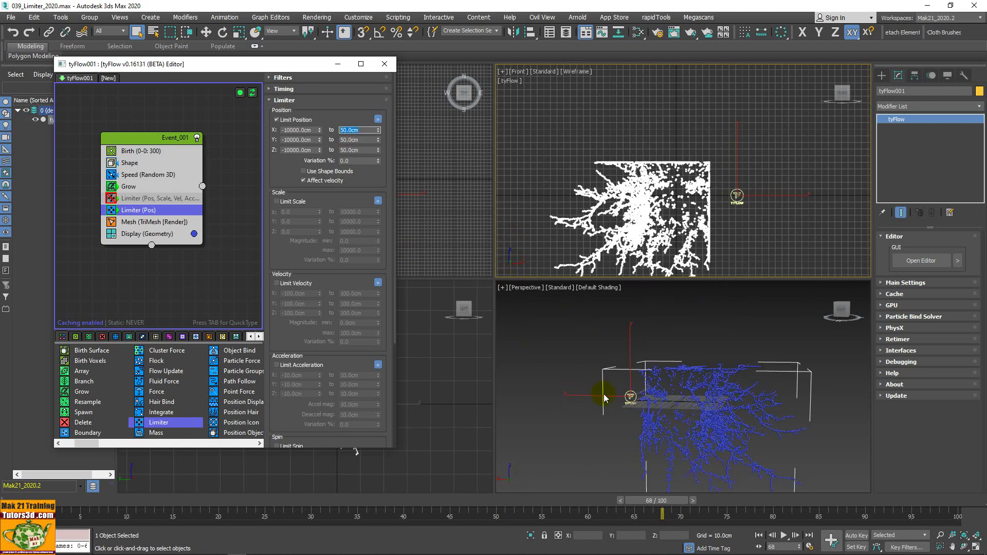
pyautogui.moveTo(605, 399)
pyautogui.keyDown('alt'); pyautogui.mouseDown(button='middle')
pyautogui.moveTo(508, 390)
pyautogui.moveTo(508, 367)
pyautogui.moveTo(597, 340)
pyautogui.mouseUp(button='middle'); pyautogui.keyUp('alt')
pyautogui.hotkey('alt', 'w')
# Step: Orbit and replay the growth up to frame 78 inside the 50 cm box
pyautogui.keyDown('alt'); pyautogui.moveTo(483, 401); pyautogui.dragTo(507, 437, button='middle'); pyautogui.keyUp('alt')
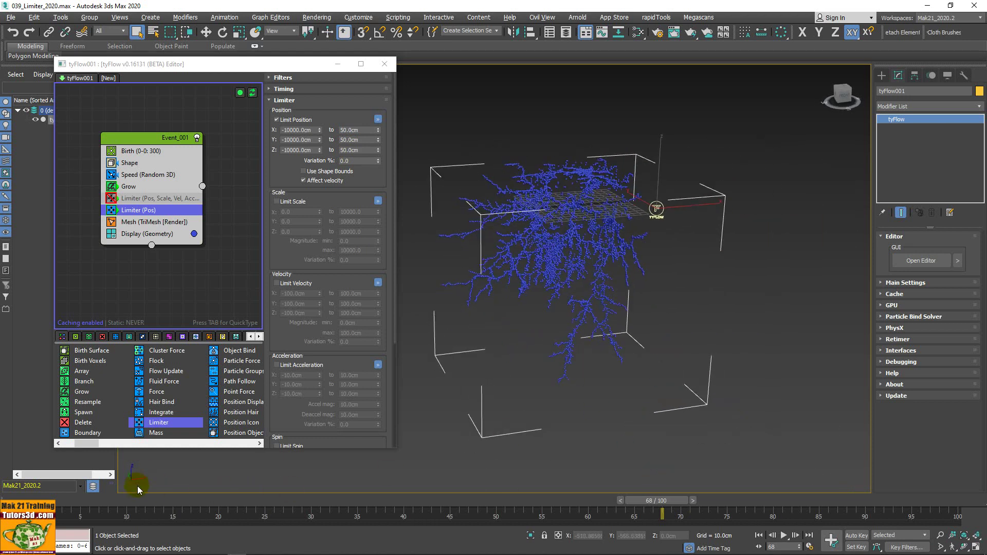
pyautogui.moveTo(591, 337)
pyautogui.keyDown('alt'); pyautogui.mouseDown(button='middle')
pyautogui.moveTo(567, 311)
pyautogui.moveTo(551, 337)
pyautogui.moveTo(525, 335)
pyautogui.moveTo(595, 324)
pyautogui.moveTo(588, 338)
pyautogui.mouseUp(button='middle'); pyautogui.keyUp('alt')
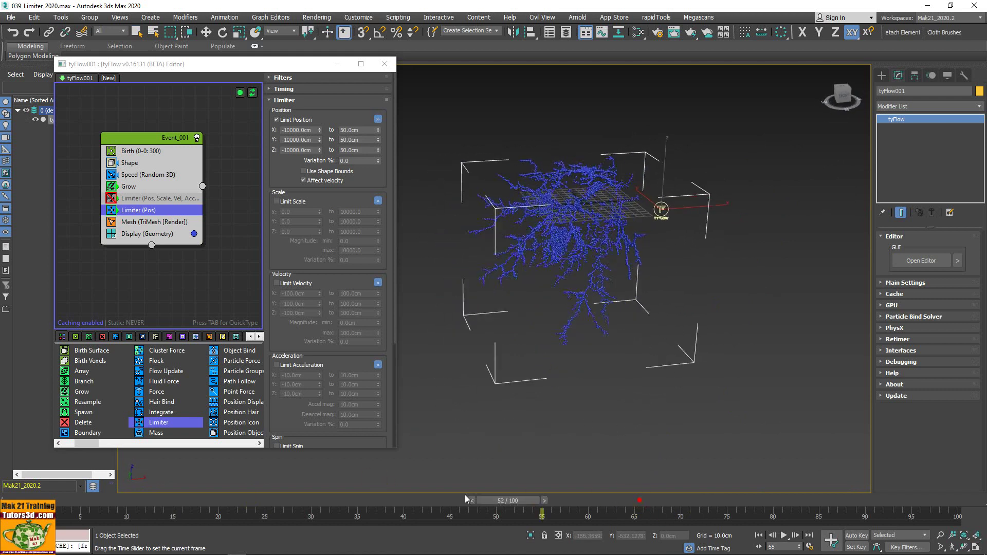
pyautogui.moveTo(640, 503); pyautogui.dragTo(658, 501)
pyautogui.moveTo(628, 423)
pyautogui.keyDown('alt'); pyautogui.mouseDown(button='middle')
pyautogui.moveTo(616, 414)
pyautogui.moveTo(628, 403)
pyautogui.moveTo(711, 430)
pyautogui.moveTo(805, 397)
pyautogui.moveTo(845, 412)
pyautogui.moveTo(970, 375)
pyautogui.moveTo(776, 419)
pyautogui.moveTo(688, 418)
pyautogui.moveTo(592, 444)
pyautogui.moveTo(533, 419)
pyautogui.moveTo(591, 443)
pyautogui.mouseUp(button='middle'); pyautogui.keyUp('alt')
pyautogui.moveTo(684, 502)
pyautogui.mouseDown()
pyautogui.moveTo(165, 495)
pyautogui.moveTo(738, 491)
pyautogui.moveTo(754, 502)
pyautogui.mouseUp()
pyautogui.keyDown('alt'); pyautogui.moveTo(712, 370); pyautogui.dragTo(691, 187, button='middle'); pyautogui.keyUp('alt')
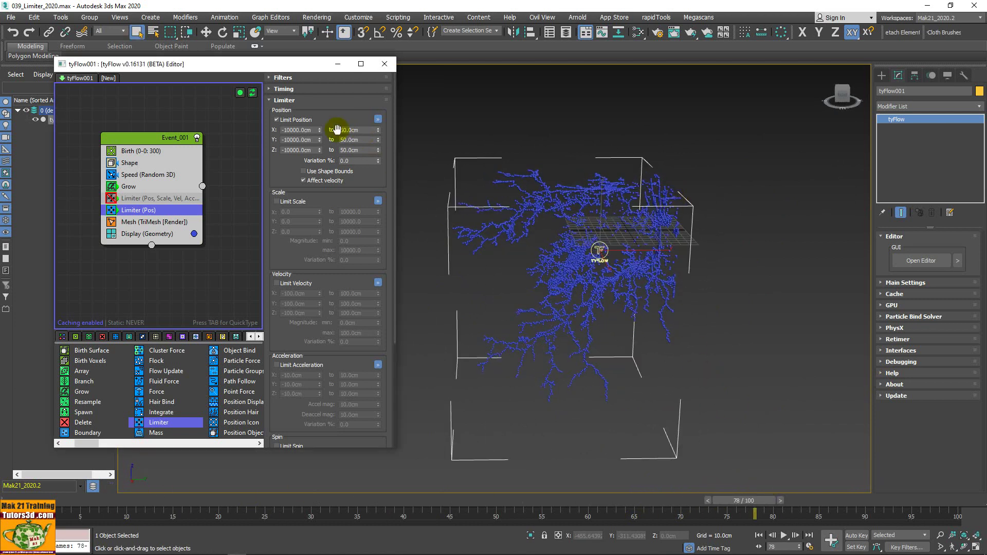
pyautogui.click(371, 131)
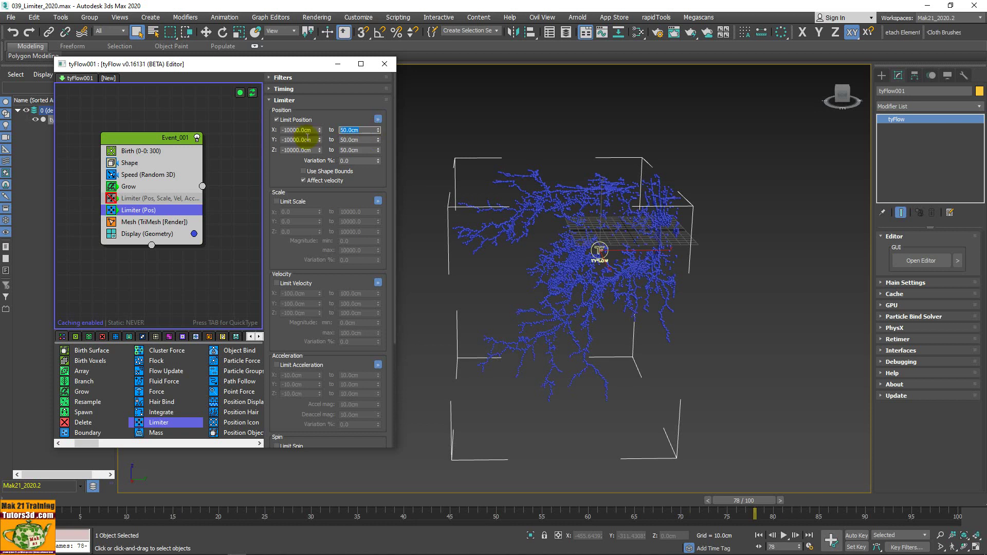
pyautogui.write('100')
# Step: Commit 100 cm as the upper position limit, then raise it to 10000 cm
pyautogui.press('Return')
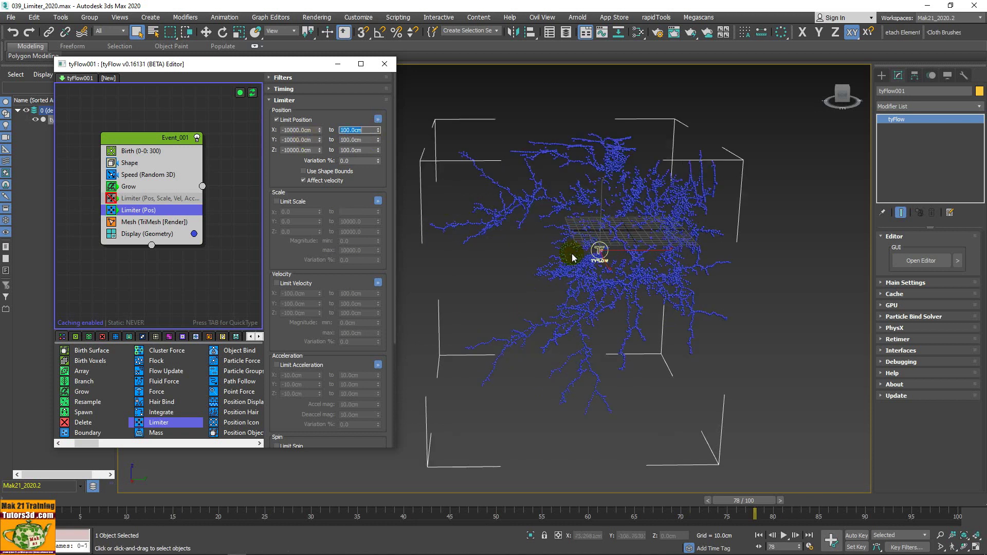
pyautogui.keyDown('alt'); pyautogui.moveTo(714, 245); pyautogui.dragTo(736, 237, button='middle'); pyautogui.keyUp('alt')
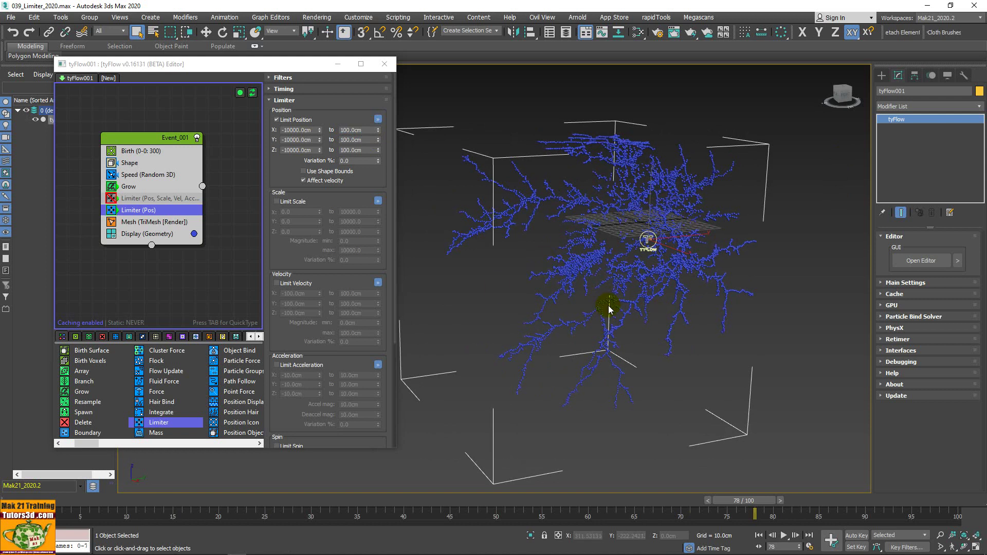
pyautogui.doubleClick(360, 131)
pyautogui.write('10')
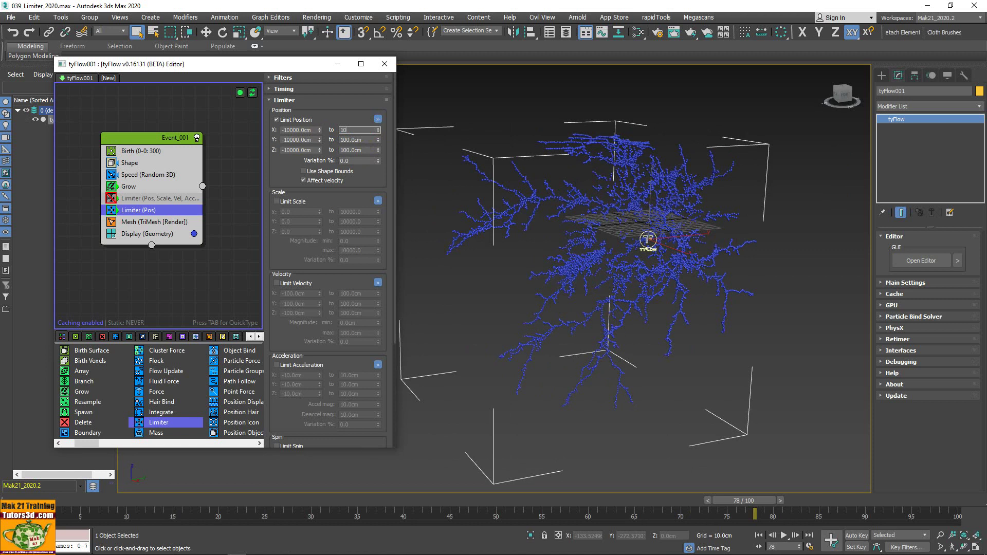
pyautogui.press('Return')
# Step: Orbit around the unconfined growth and start entering a negative X lower limit
pyautogui.moveTo(628, 264)
pyautogui.keyDown('alt'); pyautogui.mouseDown(button='middle')
pyautogui.moveTo(590, 264)
pyautogui.moveTo(683, 330)
pyautogui.mouseUp(button='middle'); pyautogui.keyUp('alt')
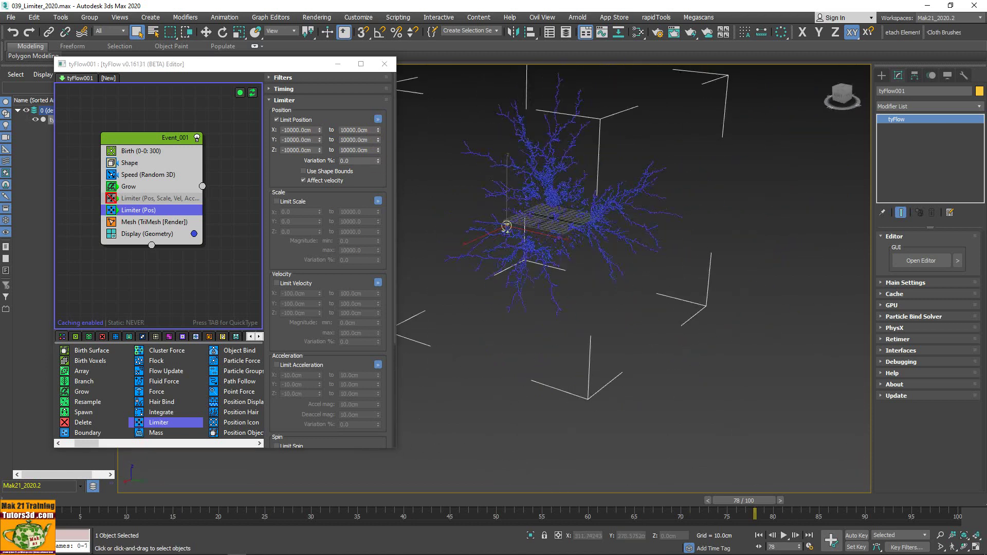
pyautogui.scroll(4, 628, 281)
pyautogui.moveTo(629, 280)
pyautogui.keyDown('alt'); pyautogui.mouseDown(button='middle')
pyautogui.moveTo(640, 326)
pyautogui.moveTo(625, 311)
pyautogui.moveTo(635, 295)
pyautogui.moveTo(588, 322)
pyautogui.mouseUp(button='middle'); pyautogui.keyUp('alt')
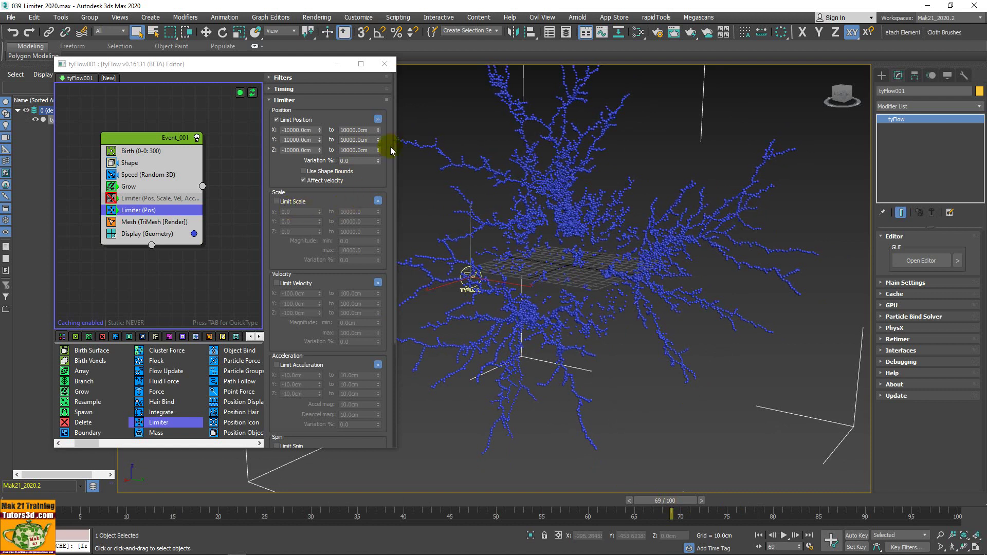
pyautogui.click(379, 119)
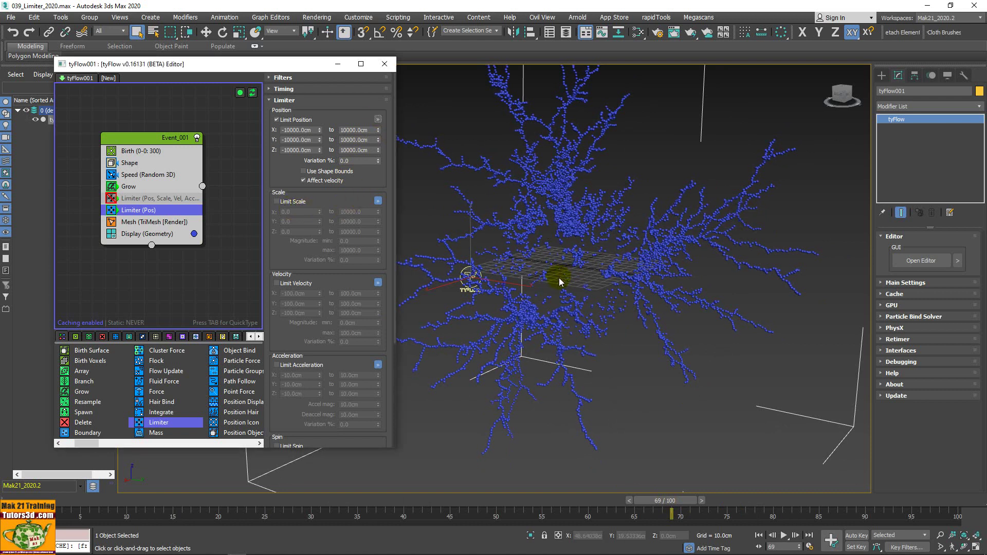
pyautogui.scroll(-2, 560, 281)
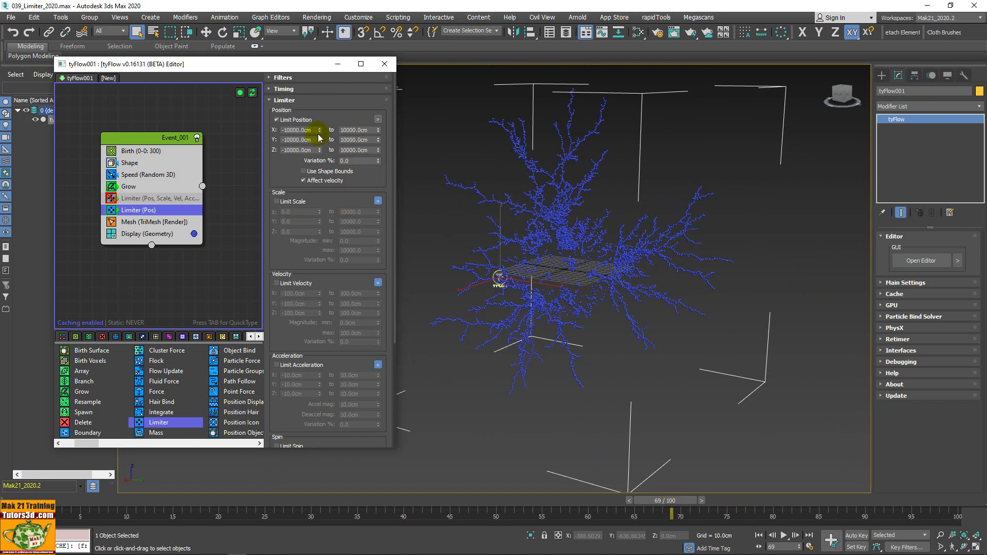
pyautogui.moveTo(312, 130); pyautogui.dragTo(271, 131)
pyautogui.write('-100')
# Step: Confirm -100 cm as the X lower position limit and advance to frame 93
pyautogui.press('Return')
pyautogui.keyDown('alt'); pyautogui.moveTo(459, 246); pyautogui.dragTo(441, 419, button='middle'); pyautogui.keyUp('alt')
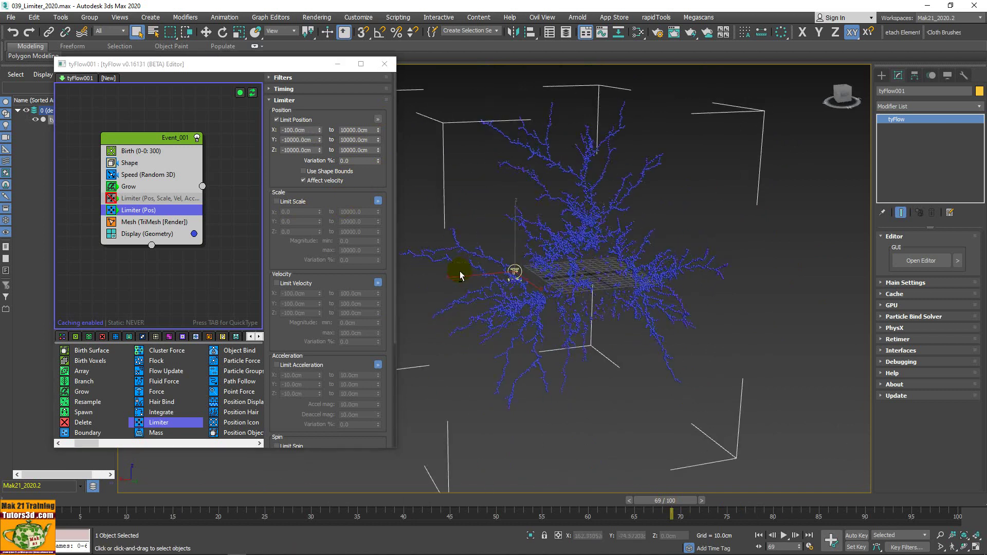
pyautogui.moveTo(683, 510); pyautogui.dragTo(892, 509)
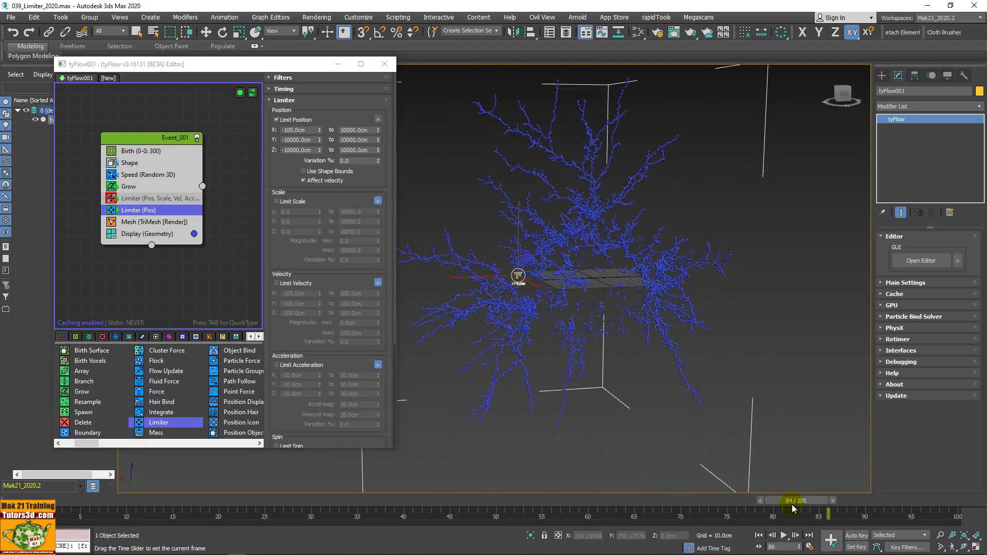
pyautogui.keyDown('alt'); pyautogui.moveTo(692, 379); pyautogui.dragTo(676, 375, button='middle'); pyautogui.keyUp('alt')
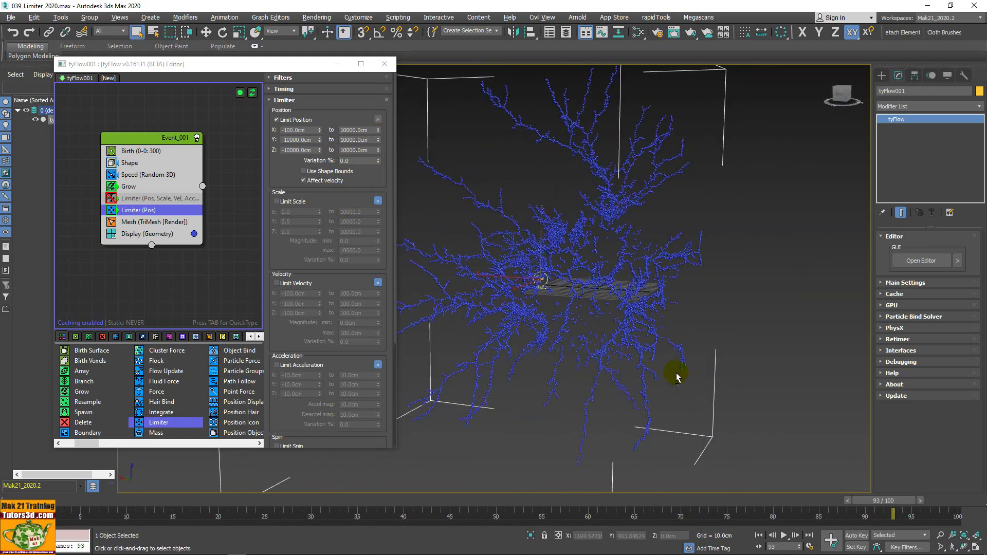
pyautogui.keyDown('alt'); pyautogui.moveTo(641, 282); pyautogui.dragTo(701, 258, button='middle'); pyautogui.keyUp('alt')
# Step: Set the X upper position limit to 100 cm
pyautogui.doubleClick(369, 130)
pyautogui.write('100')
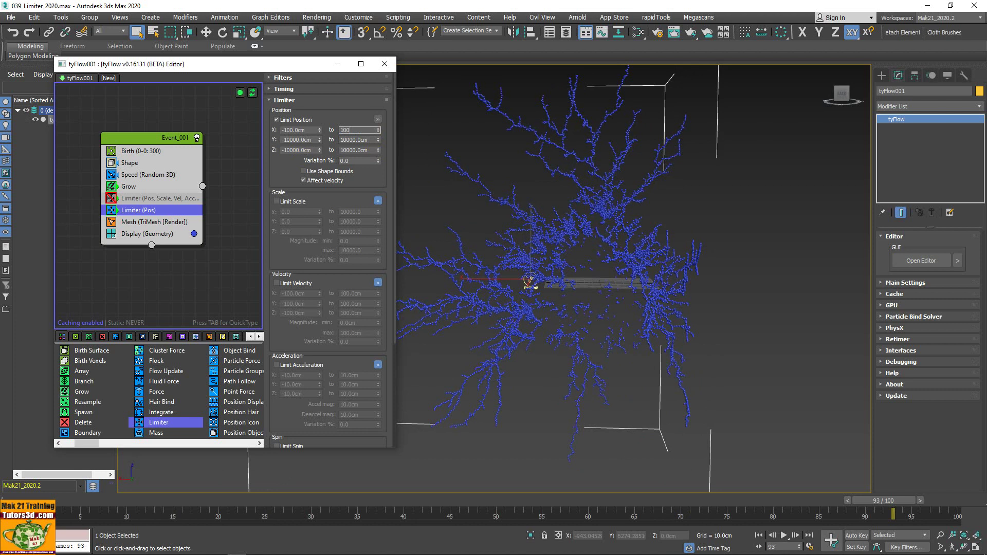
pyautogui.press('Return')
pyautogui.moveTo(569, 314)
pyautogui.keyDown('alt'); pyautogui.mouseDown(button='middle')
pyautogui.moveTo(562, 309)
pyautogui.moveTo(602, 303)
pyautogui.moveTo(577, 308)
pyautogui.moveTo(595, 311)
pyautogui.moveTo(596, 342)
pyautogui.mouseUp(button='middle'); pyautogui.keyUp('alt')
# Step: Scrub to frame 94 and orbit around the narrow, confined particle tree
pyautogui.moveTo(869, 503)
pyautogui.mouseDown()
pyautogui.moveTo(123, 503)
pyautogui.moveTo(902, 506)
pyautogui.mouseUp()
pyautogui.moveTo(672, 302)
pyautogui.keyDown('alt'); pyautogui.mouseDown(button='middle')
pyautogui.moveTo(761, 403)
pyautogui.moveTo(844, 427)
pyautogui.moveTo(866, 391)
pyautogui.mouseUp(button='middle'); pyautogui.keyUp('alt')
pyautogui.moveTo(919, 358)
pyautogui.keyDown('alt'); pyautogui.mouseDown(button='middle')
pyautogui.moveTo(823, 406)
pyautogui.moveTo(783, 371)
pyautogui.moveTo(828, 430)
pyautogui.mouseUp(button='middle'); pyautogui.keyUp('alt')
pyautogui.scroll(4, 620, 291)
pyautogui.moveTo(621, 291)
pyautogui.keyDown('alt'); pyautogui.mouseDown(button='middle')
pyautogui.moveTo(566, 288)
pyautogui.moveTo(696, 218)
pyautogui.mouseUp(button='middle'); pyautogui.keyUp('alt')
pyautogui.moveTo(474, 335)
pyautogui.keyDown('alt'); pyautogui.mouseDown(button='middle')
pyautogui.moveTo(489, 309)
pyautogui.moveTo(476, 321)
pyautogui.moveTo(585, 463)
pyautogui.mouseUp(button='middle'); pyautogui.keyUp('alt')
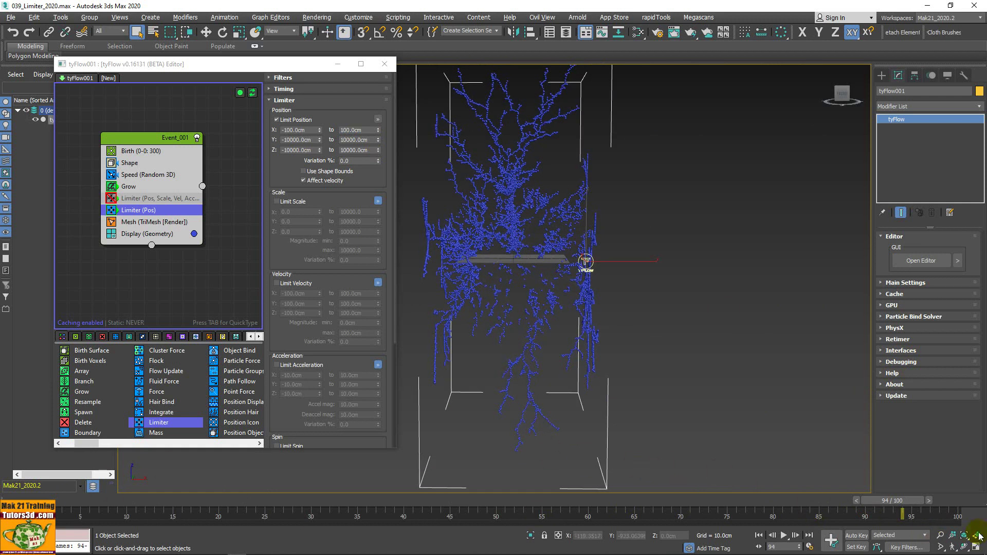
# Step: Return to the four-viewport layout, zoom the Front view and move the flow editor aside
pyautogui.click(975, 548)
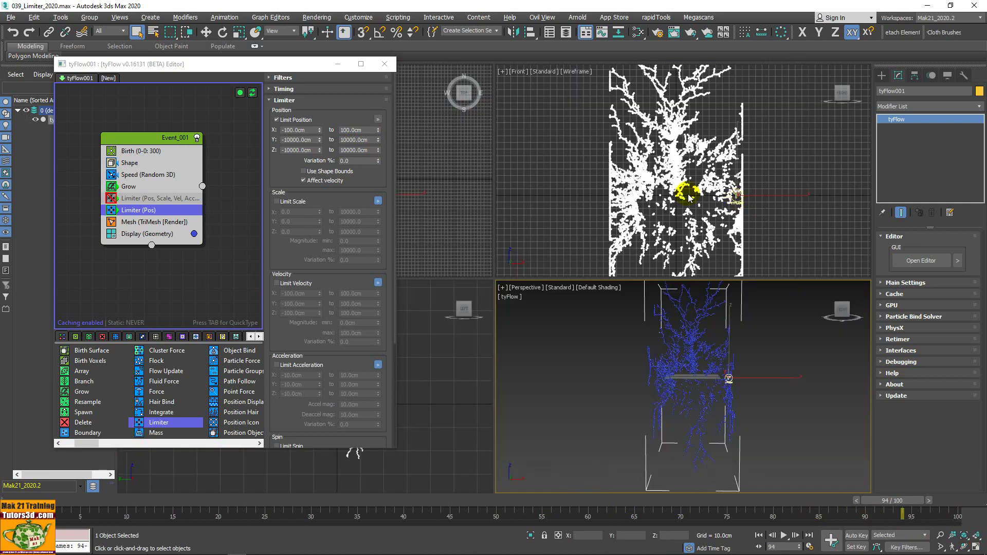
pyautogui.scroll(-3, 761, 159)
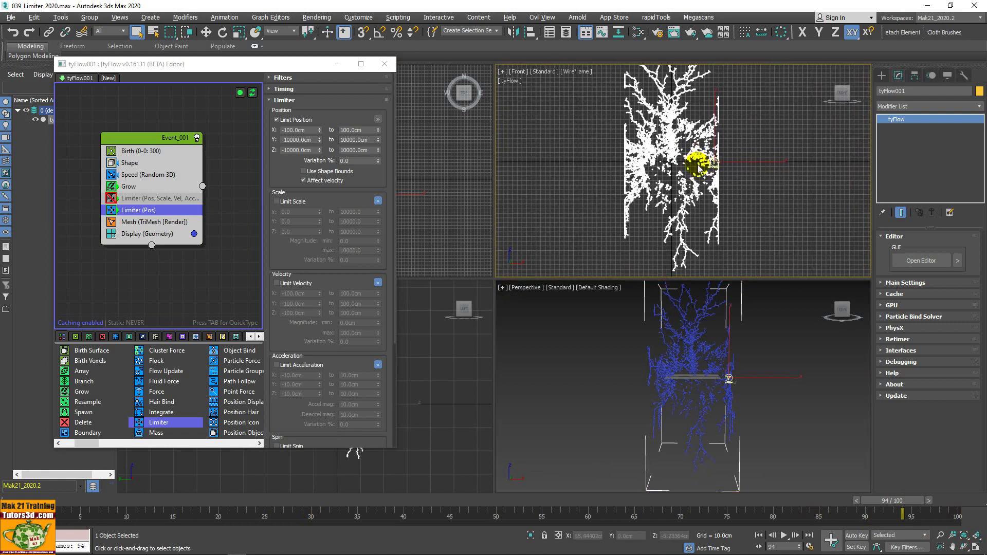
pyautogui.moveTo(320, 64)
pyautogui.mouseDown()
pyautogui.moveTo(340, 310)
pyautogui.moveTo(344, 74)
pyautogui.mouseUp()
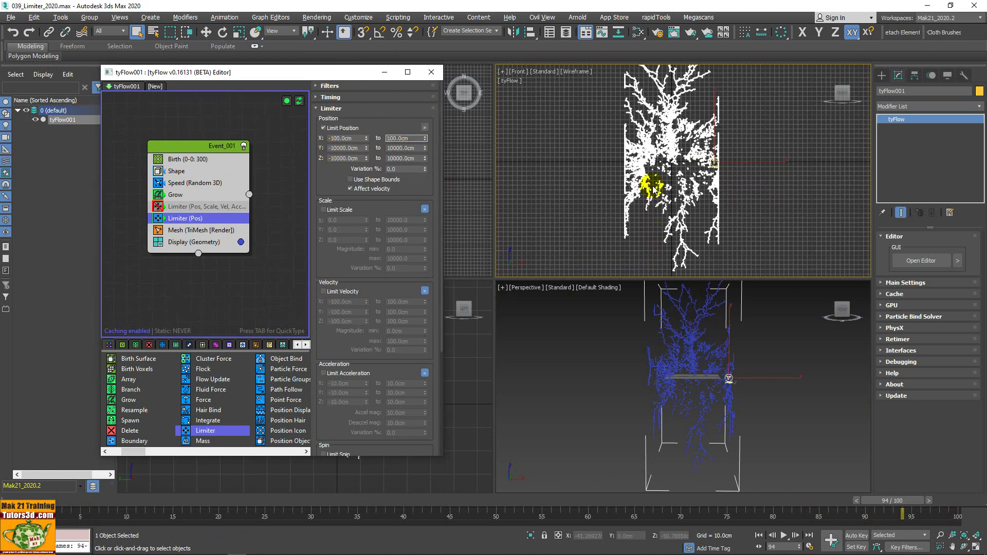
# Step: Deselect everything, maximize the Front view and zoom extents on the particles
pyautogui.click(582, 228)
pyautogui.hotkey('alt', 'w')
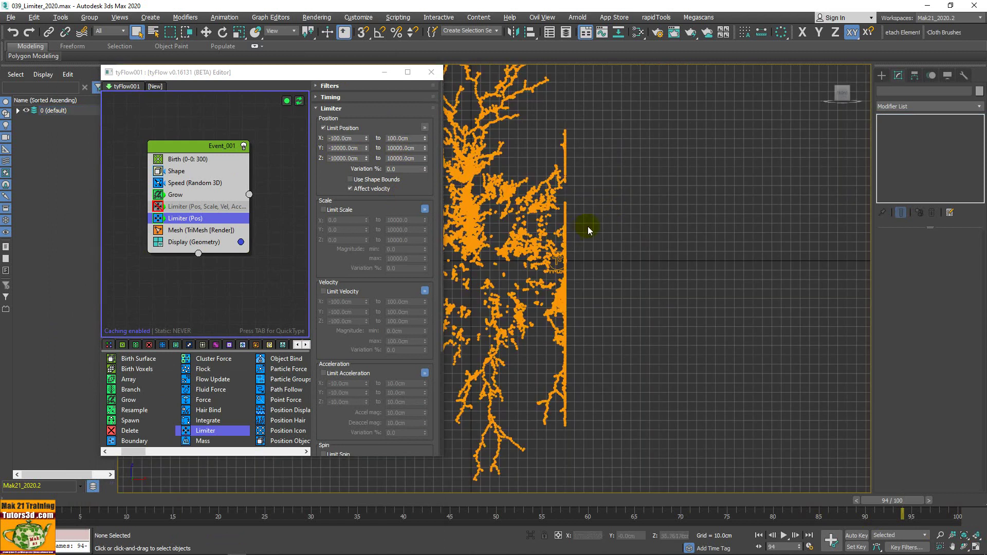
pyautogui.press('z')
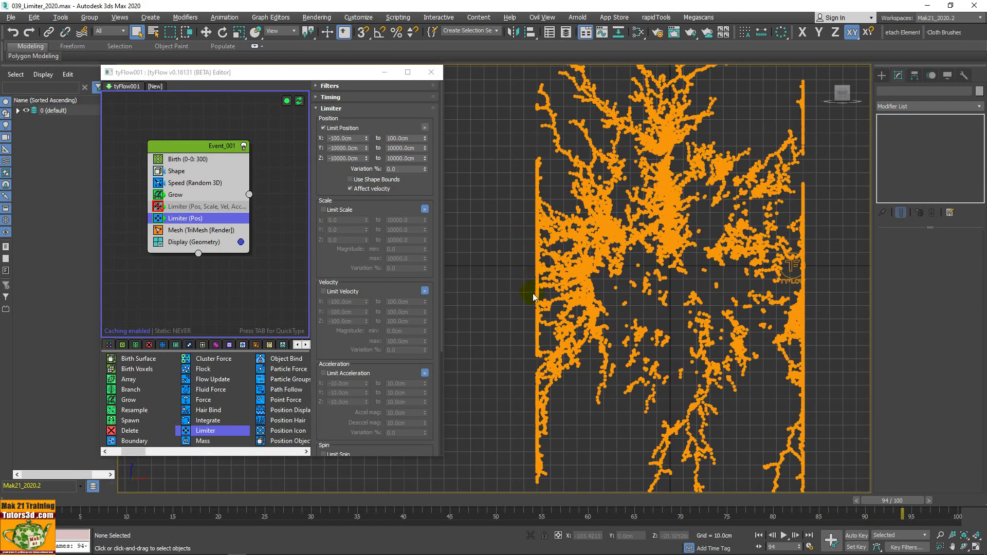
# Step: Set Limit Position Variation to 50%, then 10%, and play the animation
pyautogui.click(403, 169)
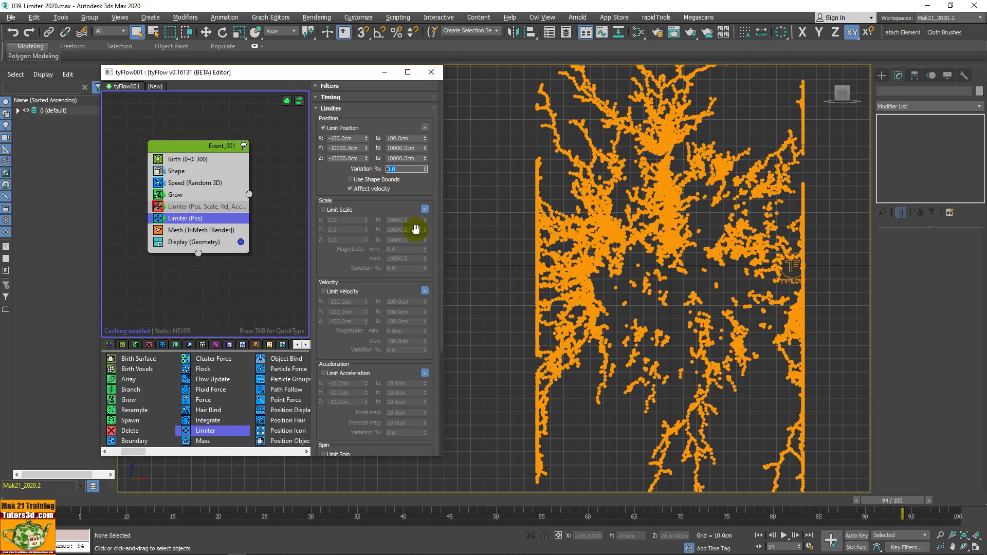
pyautogui.write('50')
pyautogui.press('Return')
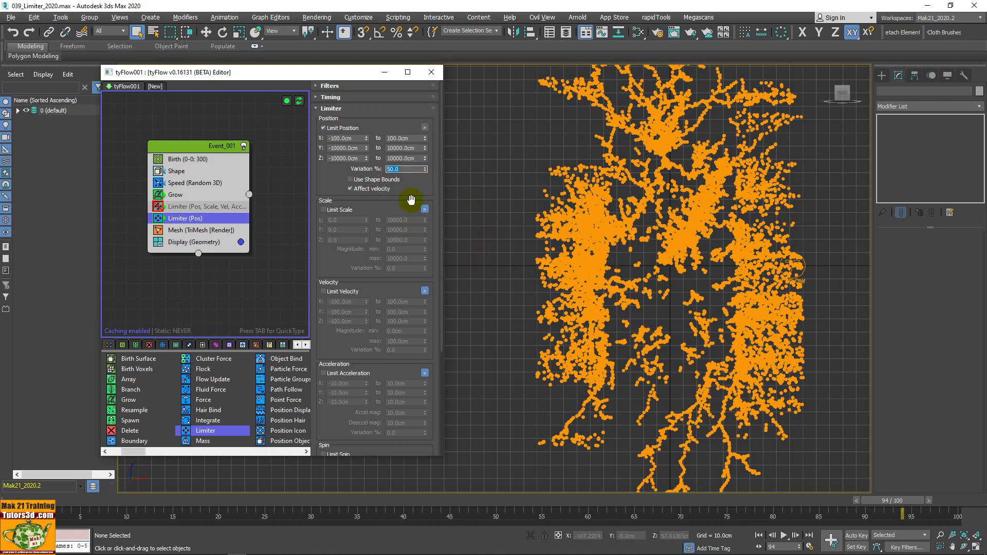
pyautogui.write('10')
pyautogui.press('Return')
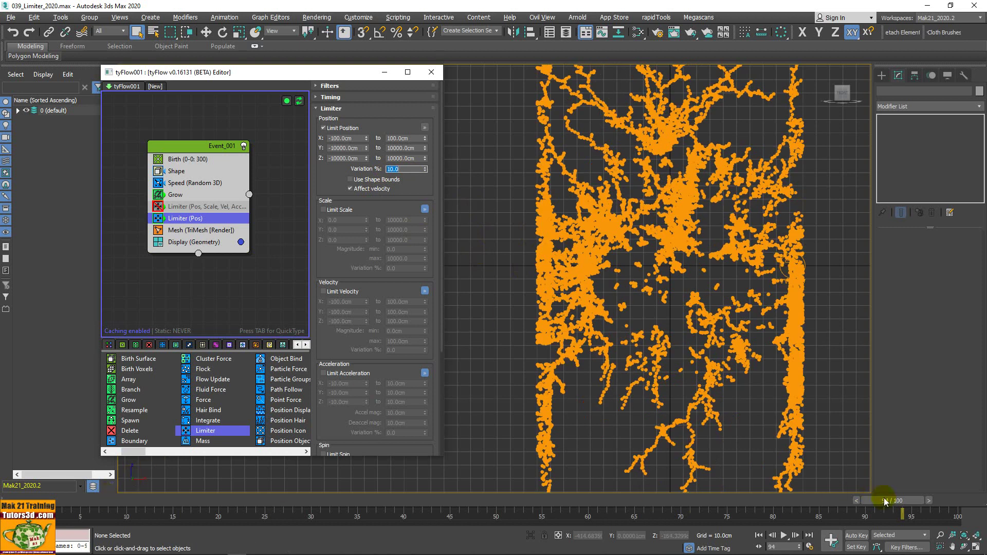
pyautogui.press('/')
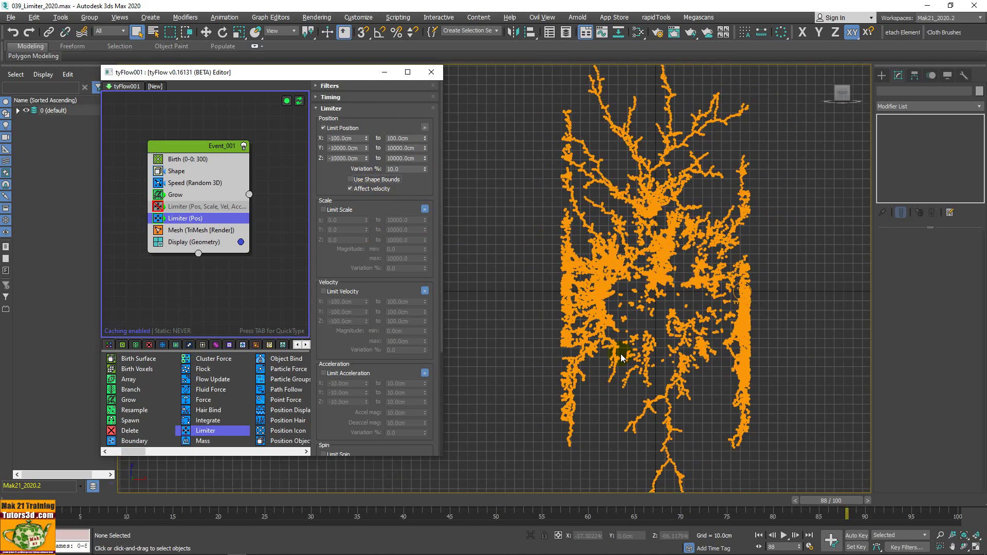
# Step: Maximize the Perspective view and orbit from a top-down to a level rear view
pyautogui.hotkey('alt', 'w')
pyautogui.click(656, 421)
pyautogui.hotkey('alt', 'w')
pyautogui.scroll(3, 583, 273)
pyautogui.moveTo(583, 272)
pyautogui.keyDown('alt'); pyautogui.mouseDown(button='middle')
pyautogui.moveTo(657, 352)
pyautogui.moveTo(767, 326)
pyautogui.moveTo(813, 221)
pyautogui.mouseUp(button='middle'); pyautogui.keyUp('alt')
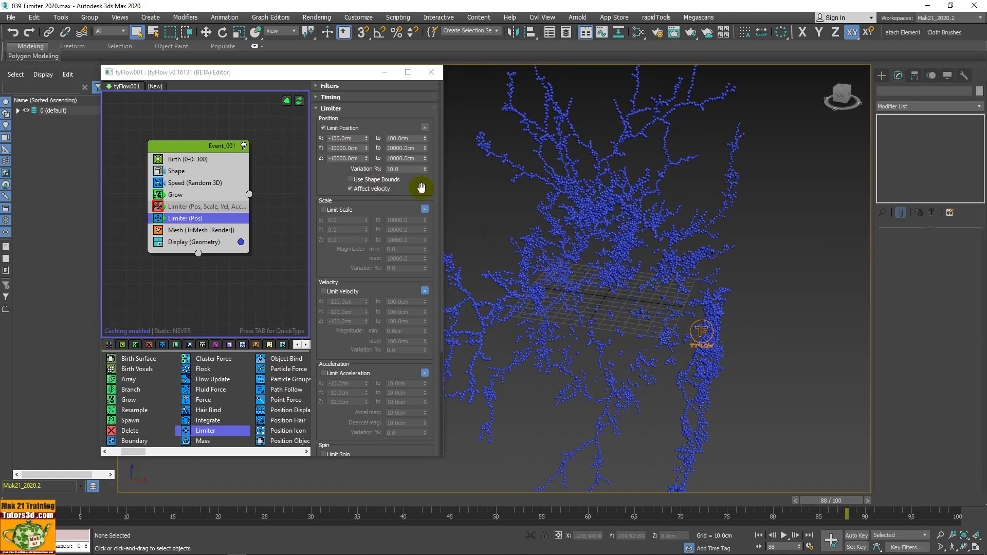
pyautogui.moveTo(473, 147)
pyautogui.keyDown('alt'); pyautogui.mouseDown(button='middle')
pyautogui.moveTo(651, 269)
pyautogui.moveTo(579, 253)
pyautogui.moveTo(721, 278)
pyautogui.moveTo(683, 273)
pyautogui.moveTo(693, 300)
pyautogui.mouseUp(button='middle'); pyautogui.keyUp('alt')
# Step: Back in four viewports, recentre the Front view, select tyFlow001 and zoom into it in Perspective
pyautogui.hotkey('alt', 'w')
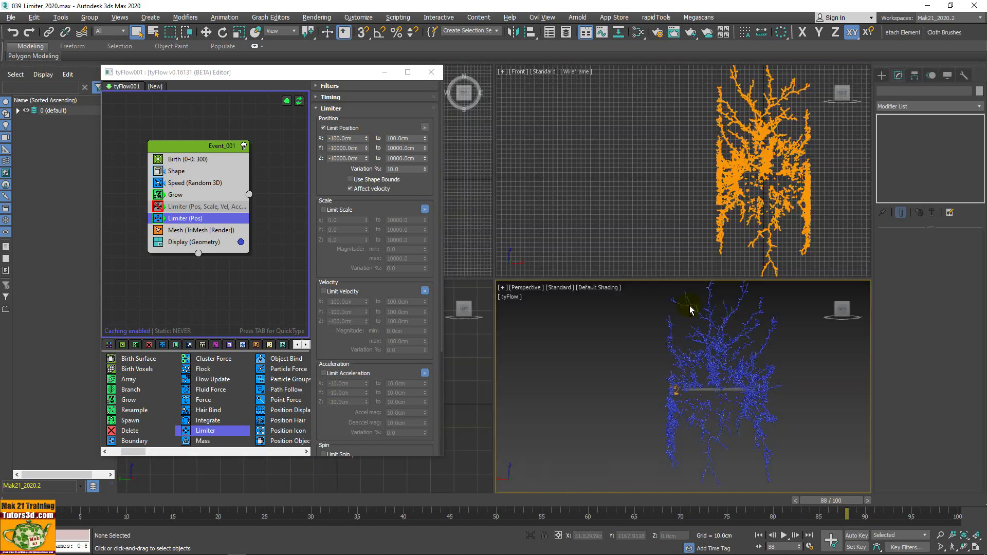
pyautogui.moveTo(694, 206); pyautogui.dragTo(663, 201, button='middle')
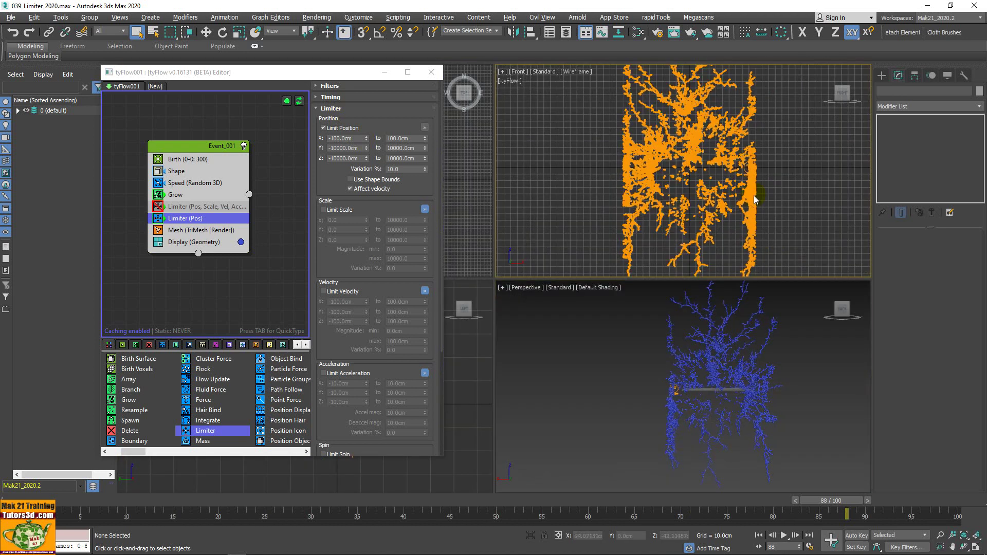
pyautogui.scroll(-4, 781, 260)
pyautogui.click(729, 376)
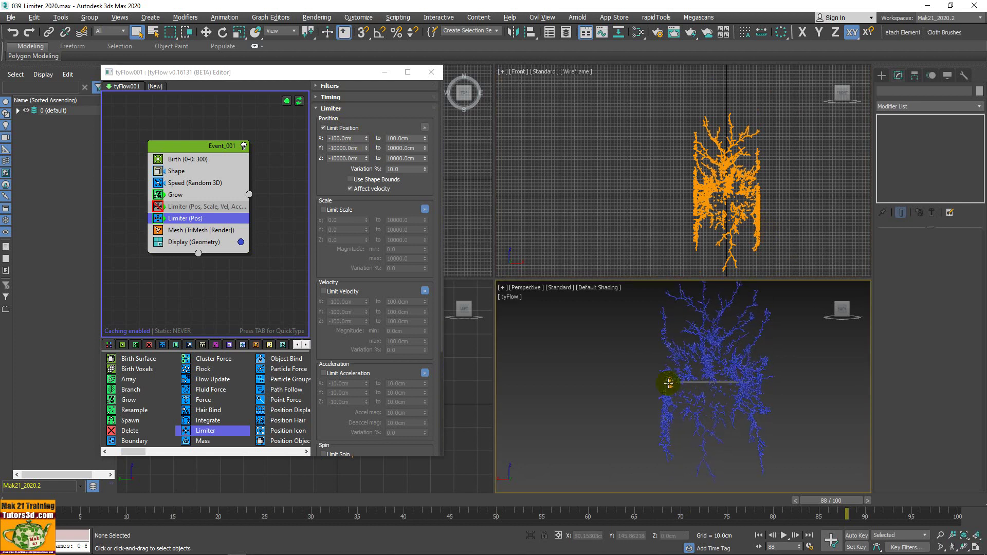
pyautogui.click(694, 384)
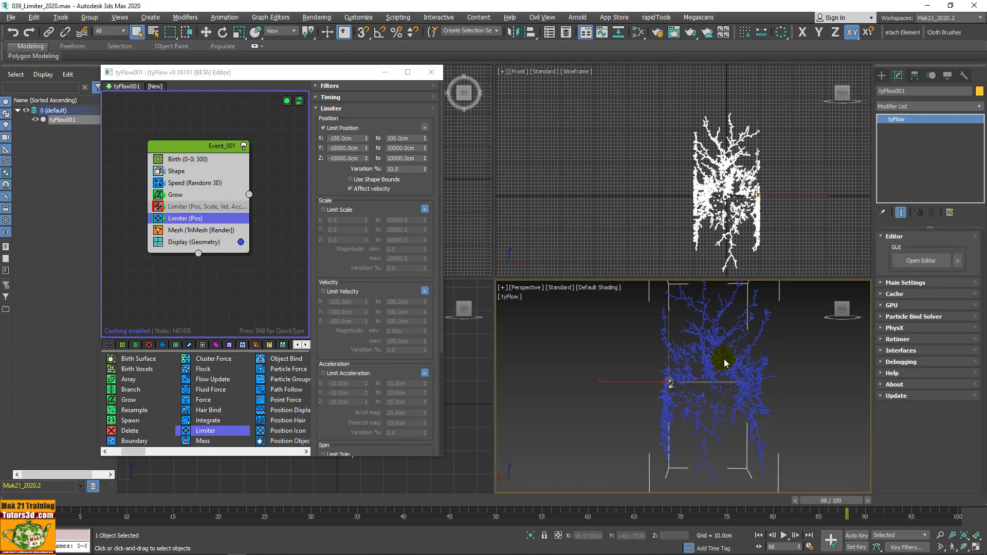
pyautogui.scroll(2, 724, 359)
pyautogui.scroll(2, 720, 357)
pyautogui.scroll(2, 715, 355)
pyautogui.keyDown('alt'); pyautogui.moveTo(623, 342); pyautogui.dragTo(613, 340, button='middle'); pyautogui.keyUp('alt')
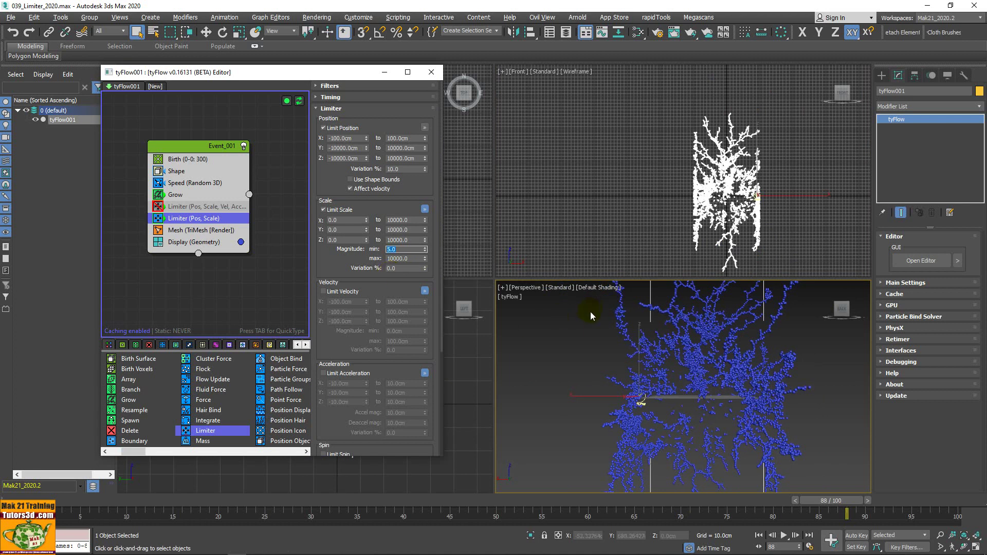
# Step: Maximize the Perspective view and pan, zoom and orbit around the enlarged particles
pyautogui.scroll(5, 699, 382)
pyautogui.moveTo(696, 383); pyautogui.dragTo(678, 403, button='middle')
pyautogui.hotkey('alt', 'w')
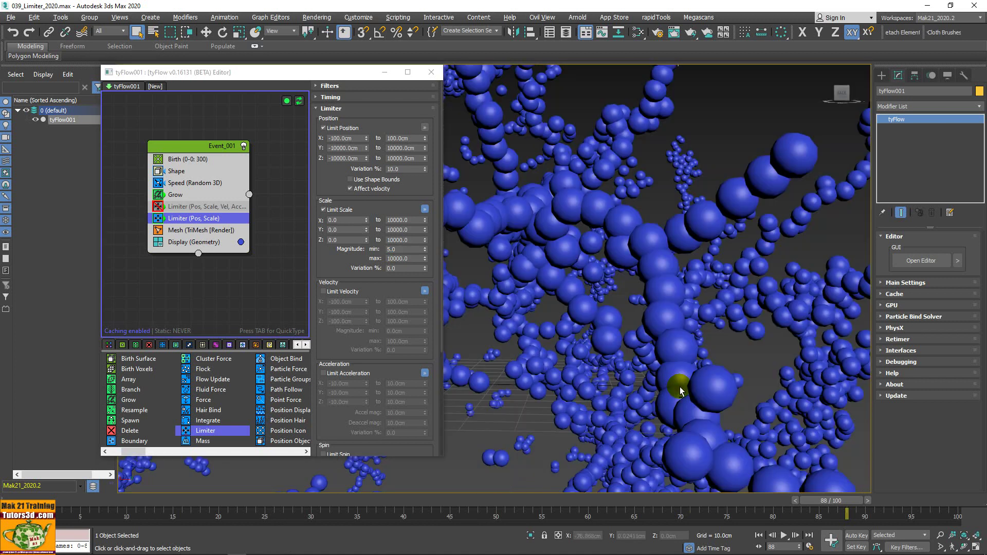
pyautogui.scroll(-3, 650, 359)
pyautogui.moveTo(650, 359)
pyautogui.mouseDown(button='middle')
pyautogui.moveTo(712, 330)
pyautogui.moveTo(558, 301)
pyautogui.mouseUp(button='middle')
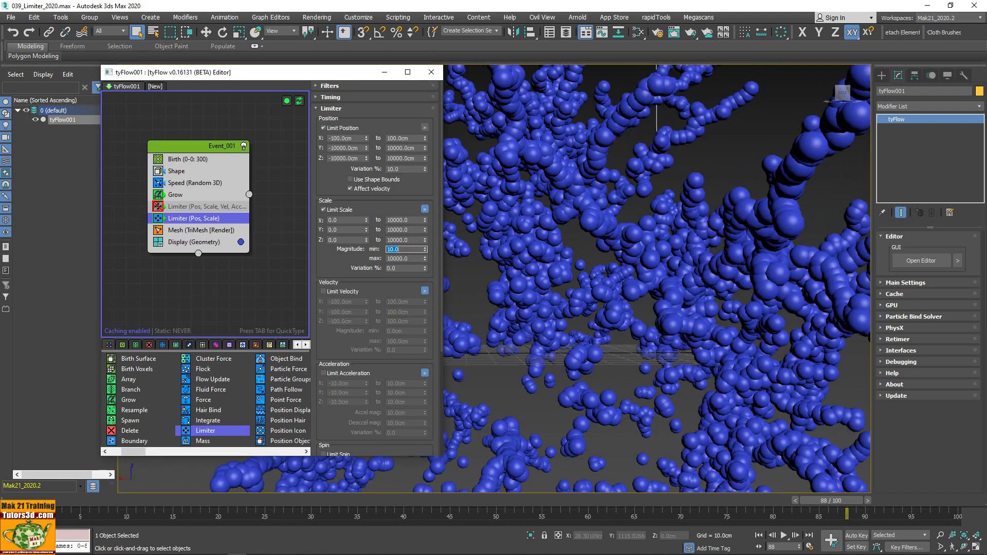
pyautogui.scroll(-2, 682, 224)
pyautogui.scroll(-2, 700, 250)
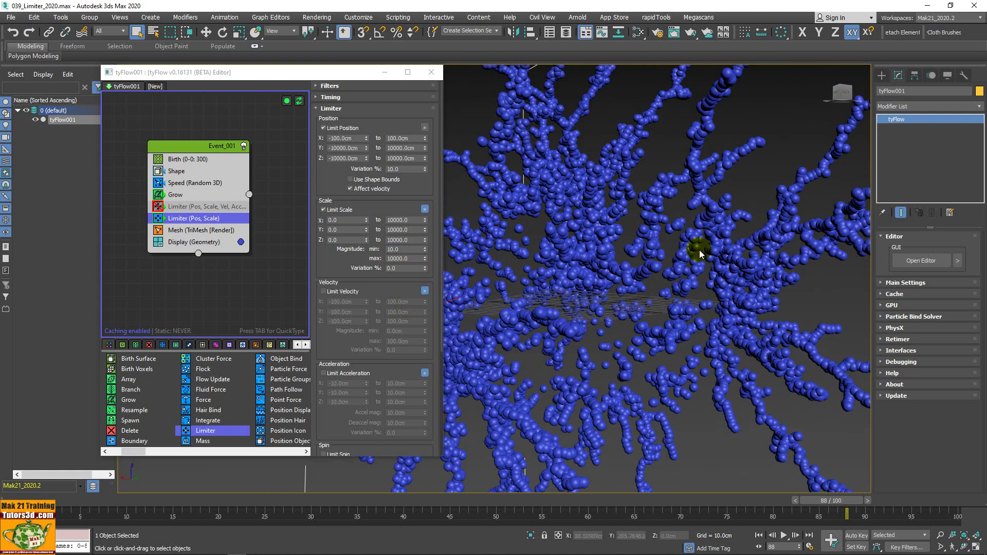
pyautogui.scroll(-1, 700, 250)
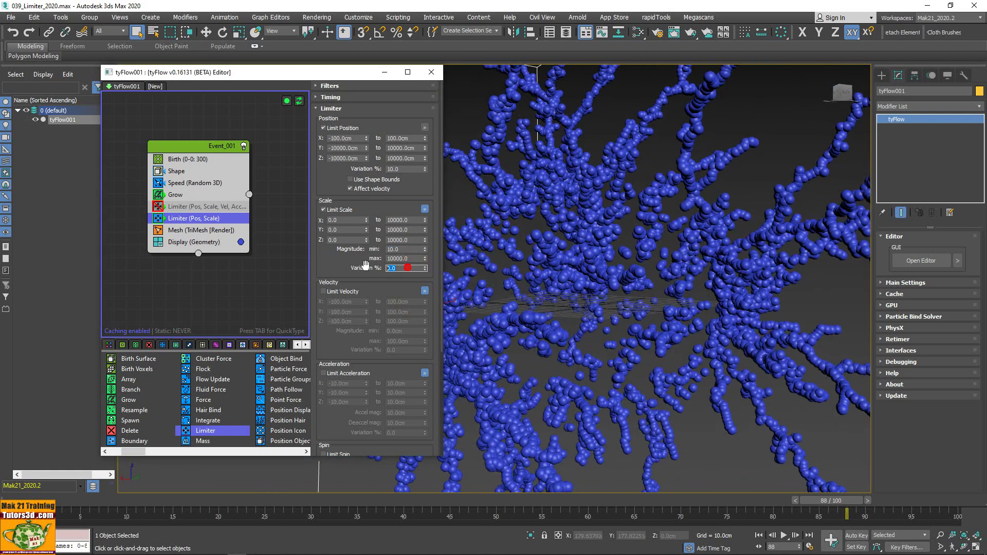
pyautogui.write('50')
pyautogui.moveTo(564, 307)
pyautogui.keyDown('alt'); pyautogui.mouseDown(button='middle')
pyautogui.moveTo(700, 310)
pyautogui.moveTo(668, 284)
pyautogui.moveTo(686, 309)
pyautogui.moveTo(673, 313)
pyautogui.mouseUp(button='middle'); pyautogui.keyUp('alt')
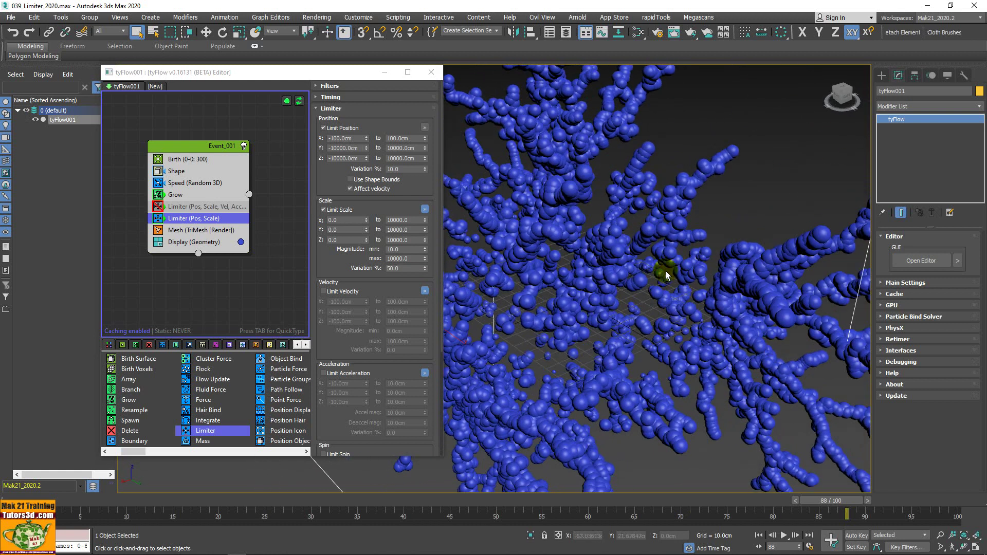
pyautogui.scroll(2, 692, 172)
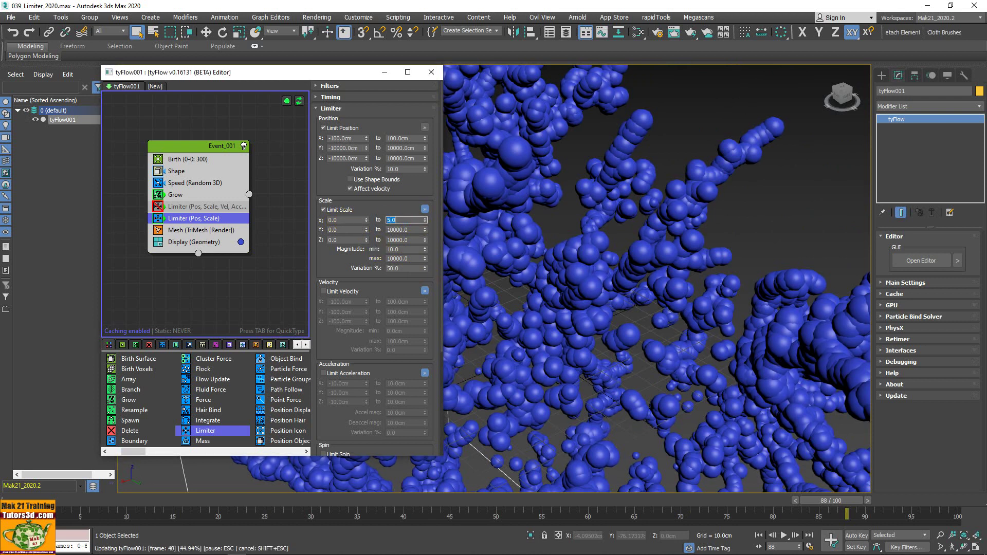
pyautogui.write('5')
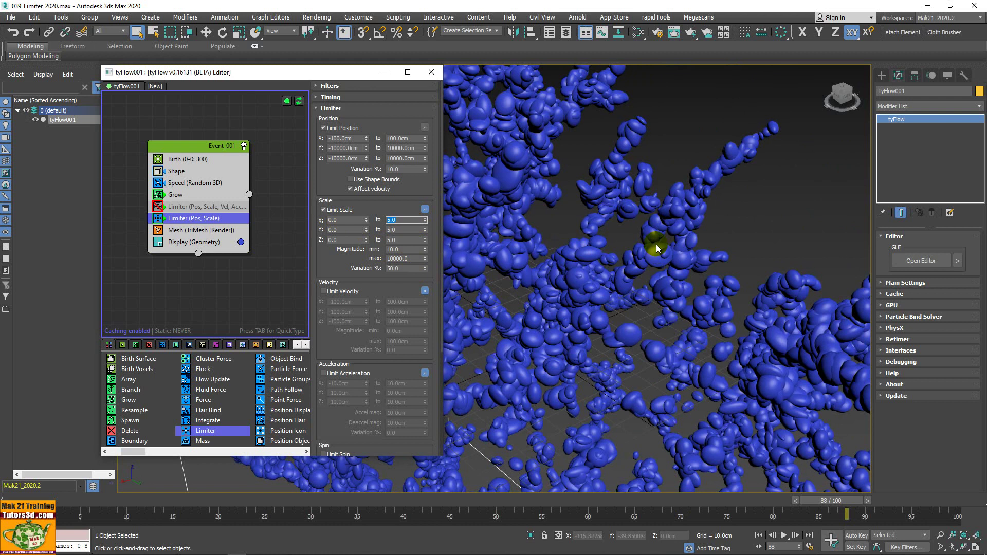
# Step: Commit the Limiter's scale limit value, then pan and orbit to inspect the particle growth
pyautogui.press('Return')
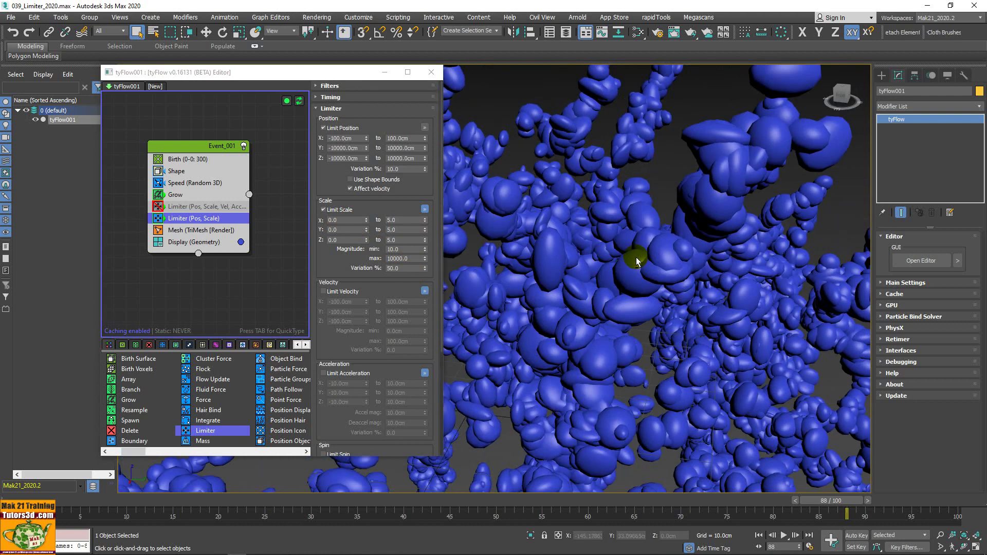
pyautogui.moveTo(801, 149); pyautogui.dragTo(562, 204, button='middle')
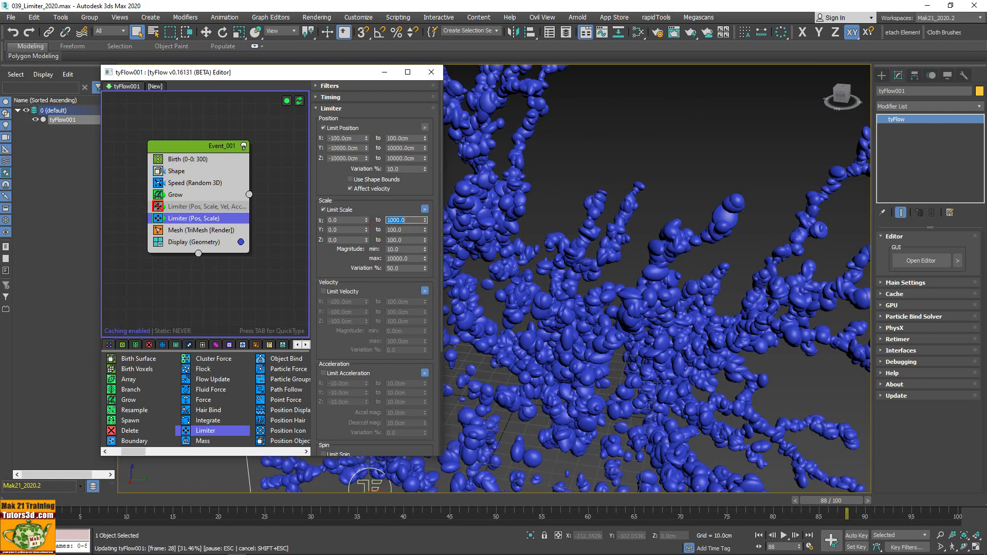
pyautogui.moveTo(711, 304)
pyautogui.keyDown('alt'); pyautogui.mouseDown(button='middle')
pyautogui.moveTo(705, 280)
pyautogui.moveTo(689, 273)
pyautogui.moveTo(621, 310)
pyautogui.moveTo(756, 304)
pyautogui.moveTo(689, 285)
pyautogui.moveTo(617, 313)
pyautogui.moveTo(624, 342)
pyautogui.moveTo(582, 345)
pyautogui.mouseUp(button='middle'); pyautogui.keyUp('alt')
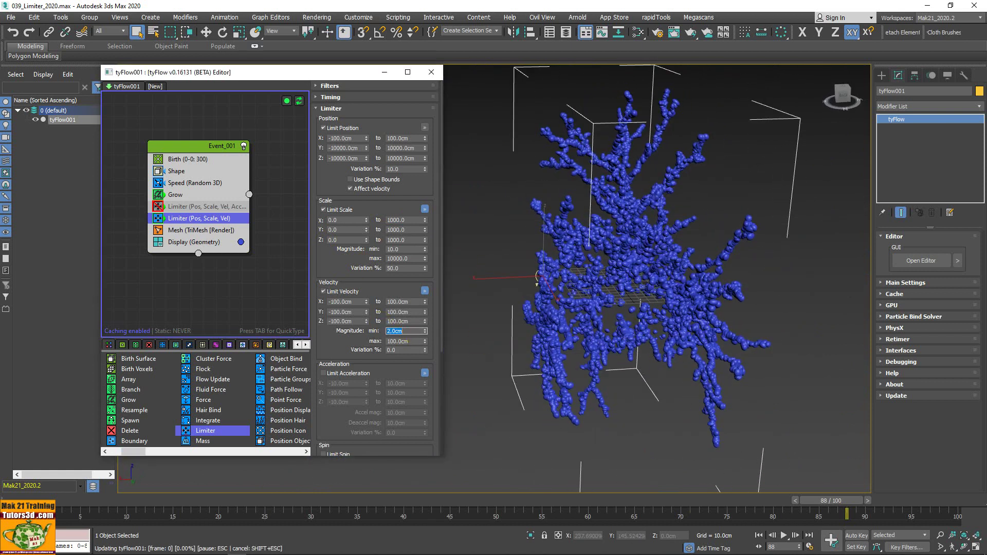
# Step: Play the growth animation and set the minimum velocity magnitude to 5.0cm
pyautogui.keyDown('alt'); pyautogui.moveTo(561, 366); pyautogui.dragTo(566, 374, button='middle'); pyautogui.keyUp('alt')
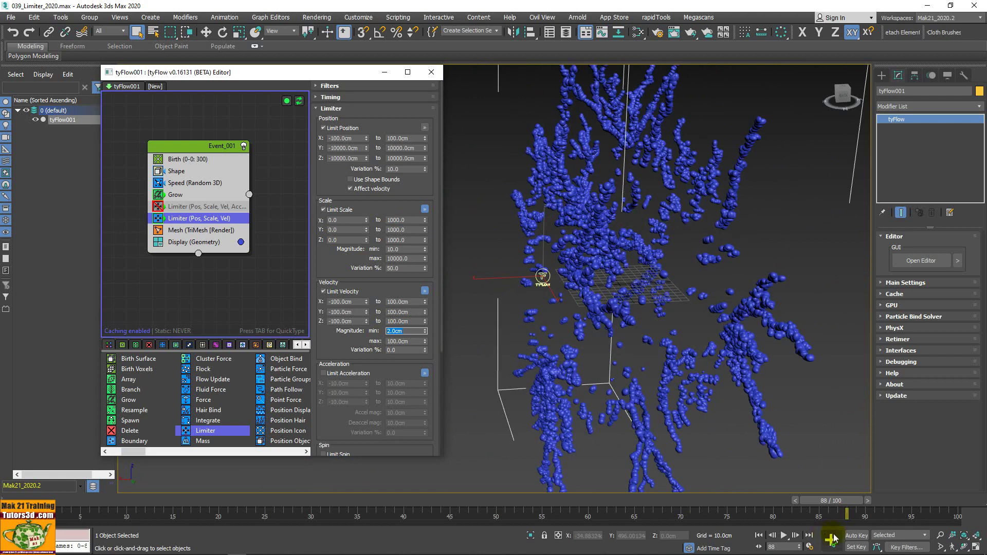
pyautogui.click(781, 535)
pyautogui.moveTo(702, 379)
pyautogui.keyDown('alt'); pyautogui.mouseDown(button='middle')
pyautogui.moveTo(669, 339)
pyautogui.moveTo(660, 357)
pyautogui.moveTo(679, 360)
pyautogui.moveTo(573, 346)
pyautogui.mouseUp(button='middle'); pyautogui.keyUp('alt')
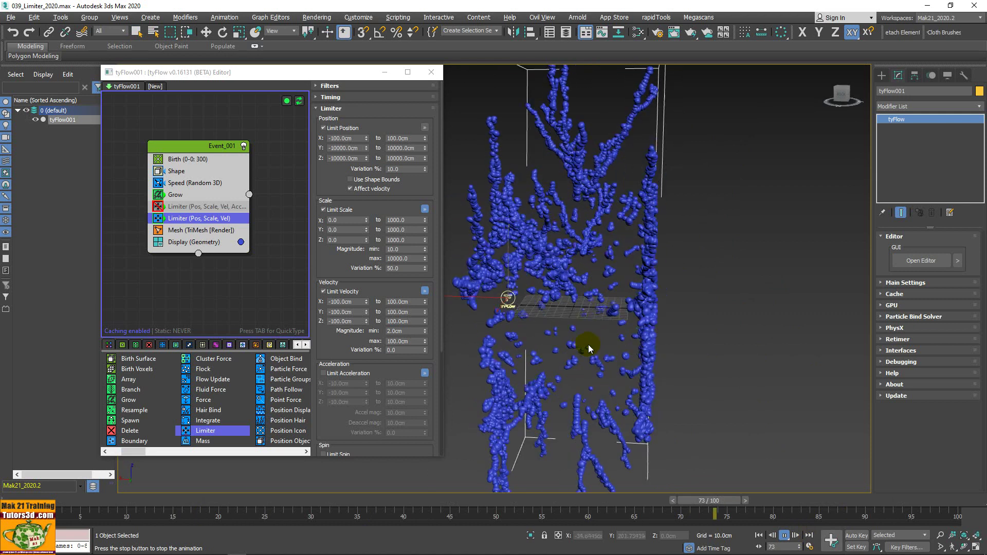
pyautogui.doubleClick(405, 331)
pyautogui.write('5')
pyautogui.press('Return')
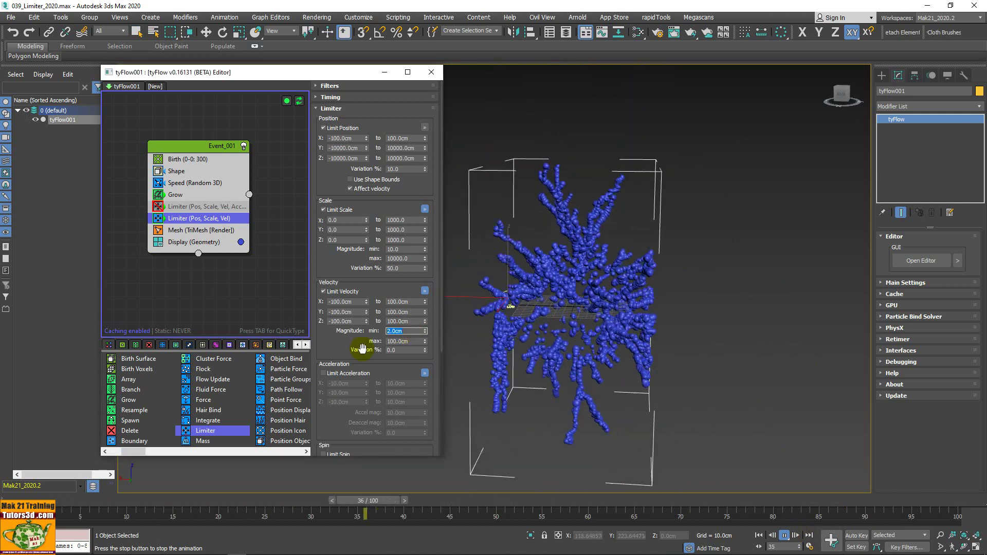
# Step: Set the velocity variation to 50%
pyautogui.scroll(-3, 566, 383)
pyautogui.keyDown('alt'); pyautogui.moveTo(616, 390); pyautogui.dragTo(490, 384, button='middle'); pyautogui.keyUp('alt')
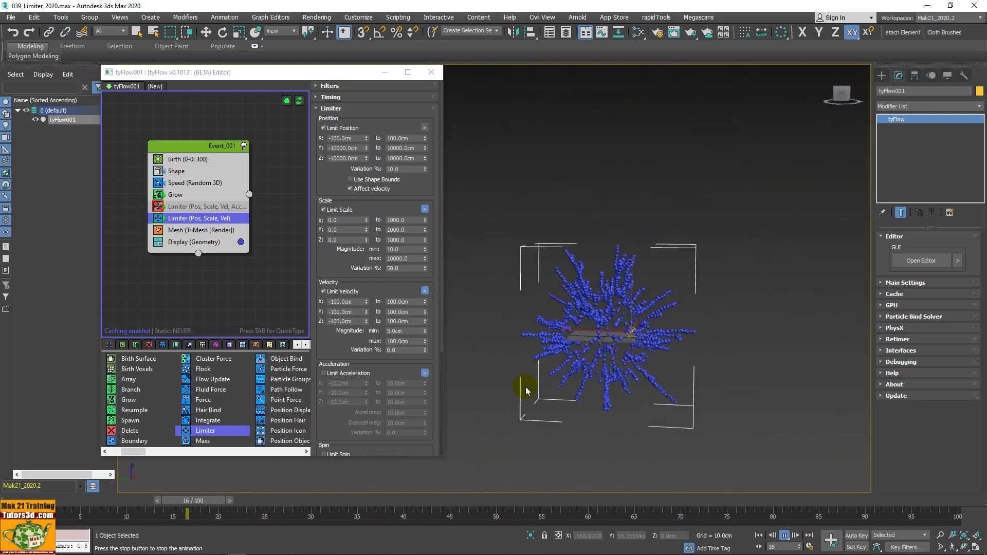
pyautogui.doubleClick(407, 349)
pyautogui.write('50')
pyautogui.press('Return')
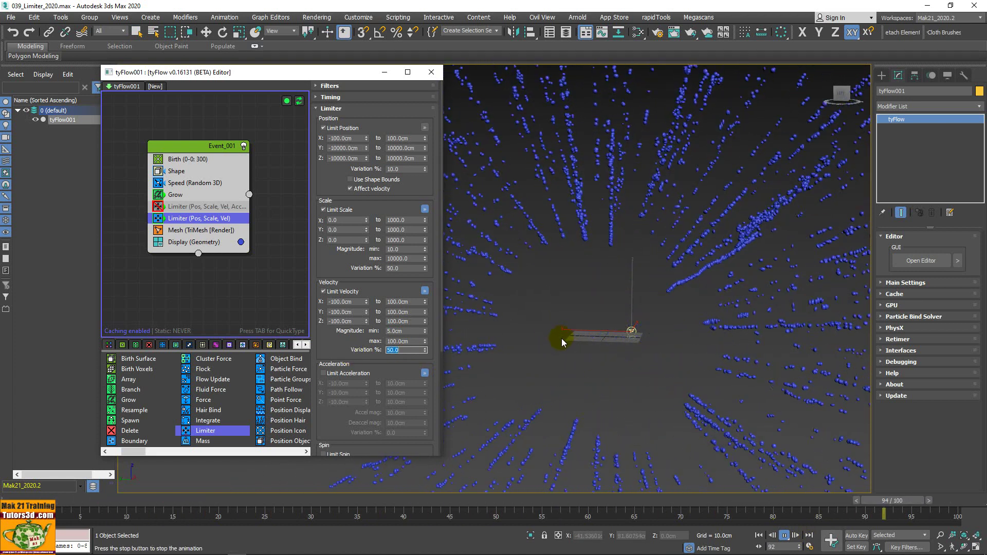
# Step: Enable Limit Acceleration and set the deceleration magnitude to 100cm
pyautogui.click(376, 372)
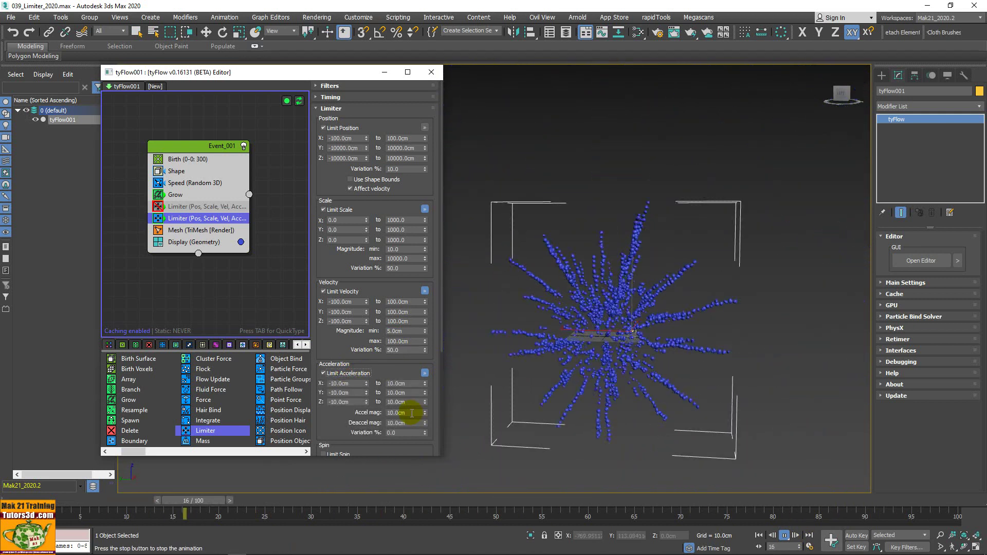
pyautogui.click(404, 412)
pyautogui.write('2')
pyautogui.press('Return')
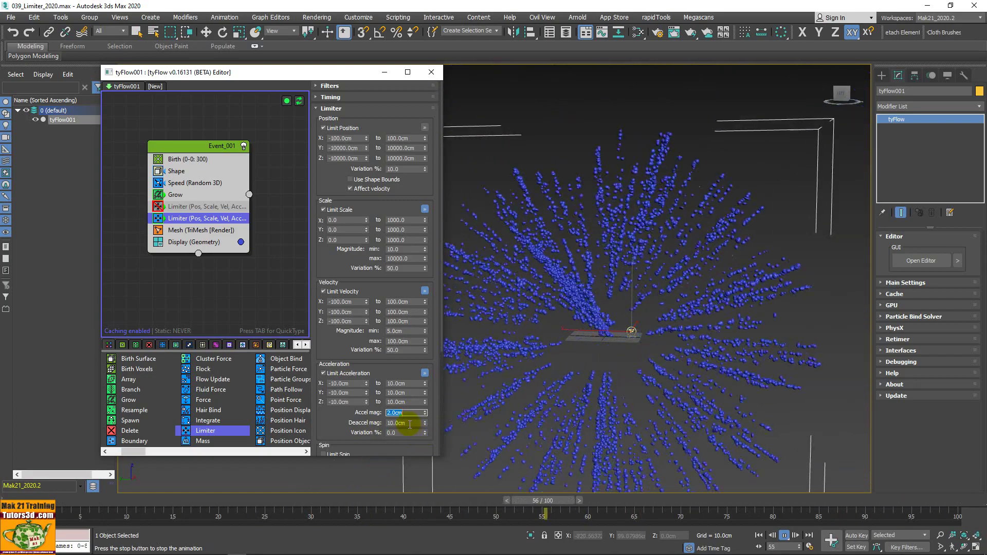
pyautogui.click(408, 423)
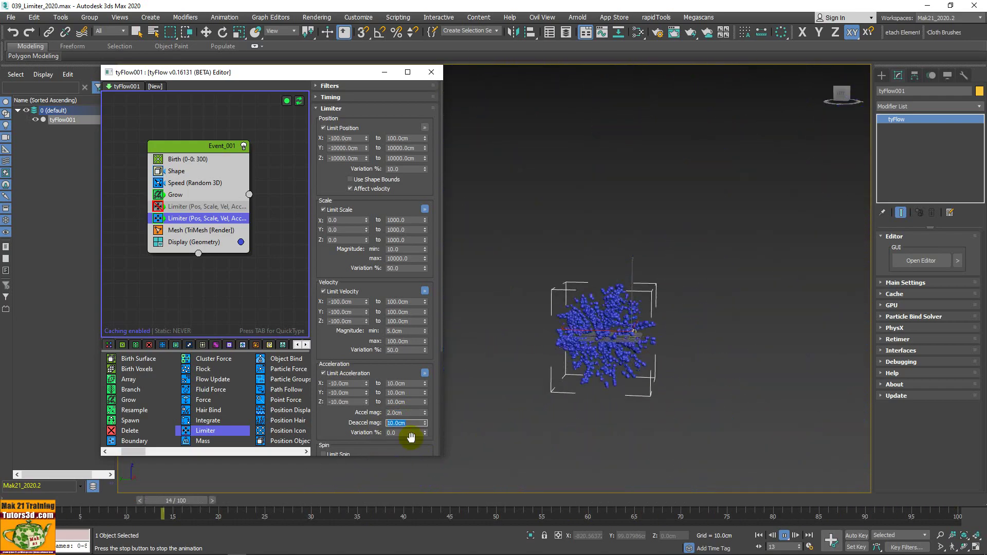
pyautogui.write('50')
pyautogui.press('Return')
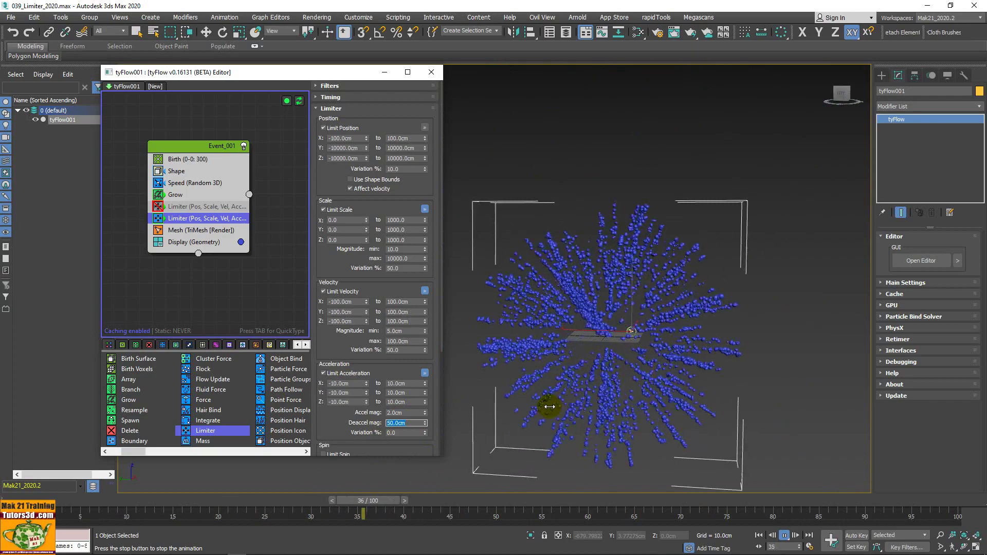
pyautogui.write('100')
pyautogui.press('Return')
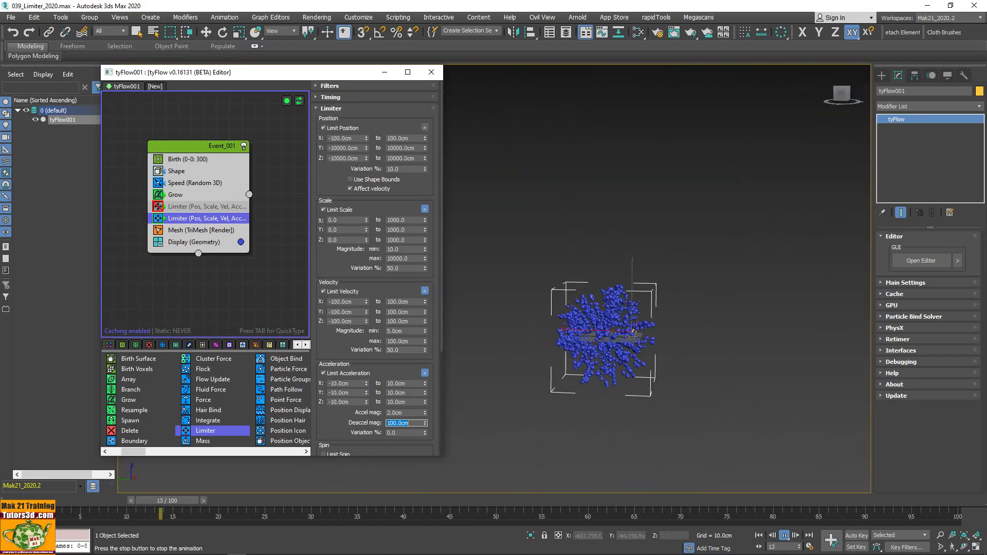
# Step: Set acceleration magnitude to 10cm with 50% variation, and enable Limit Spin
pyautogui.click(411, 412)
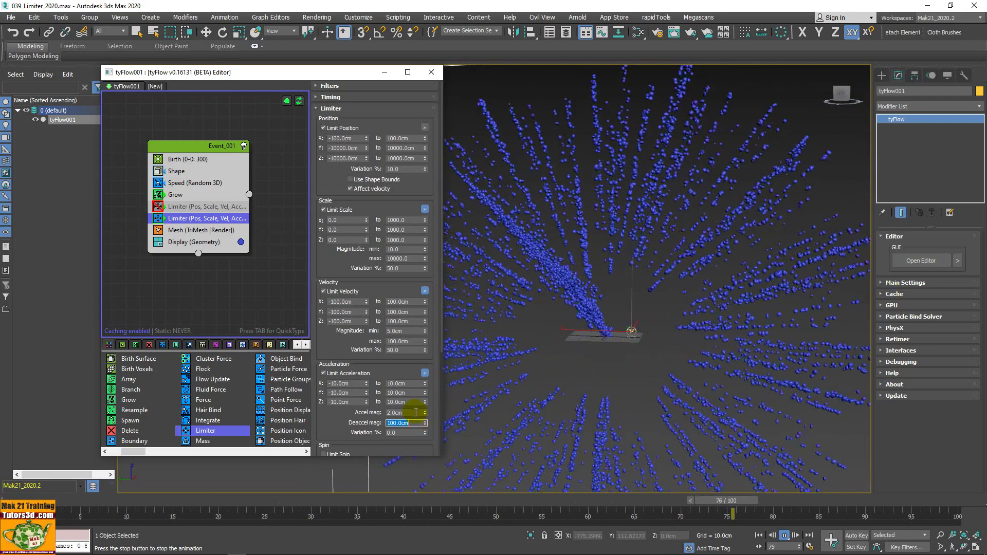
pyautogui.write('10')
pyautogui.press('Return')
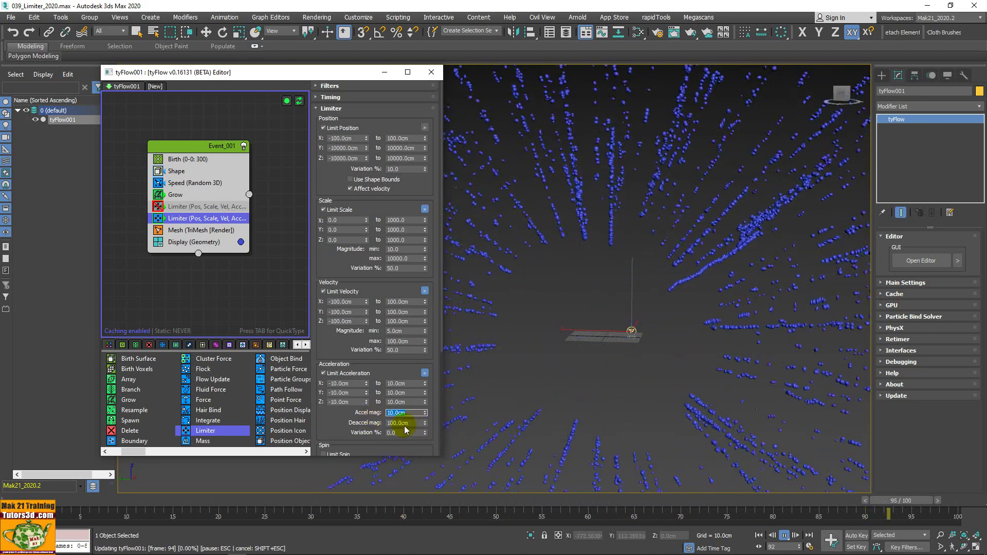
pyautogui.press('Tab')
pyautogui.press('Tab')
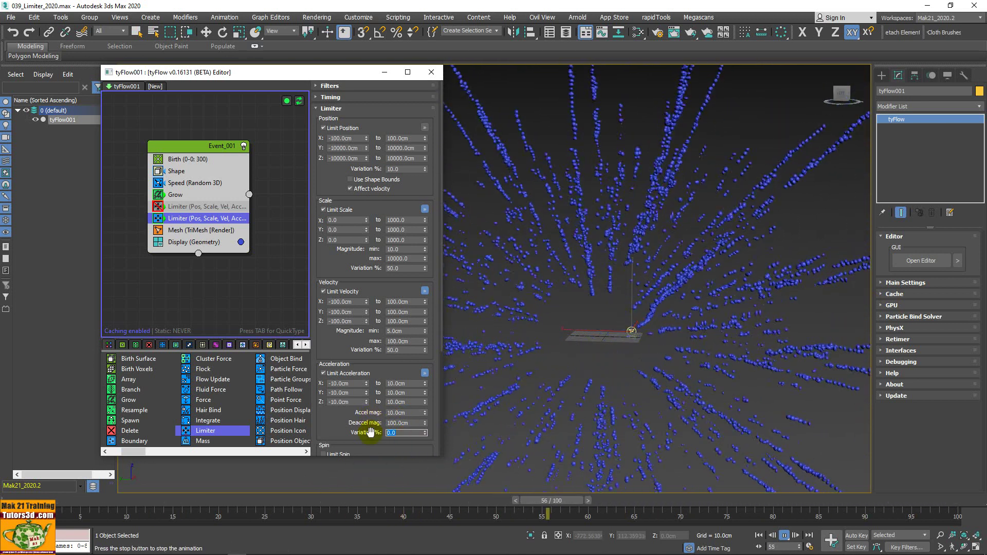
pyautogui.write('50')
pyautogui.press('Return')
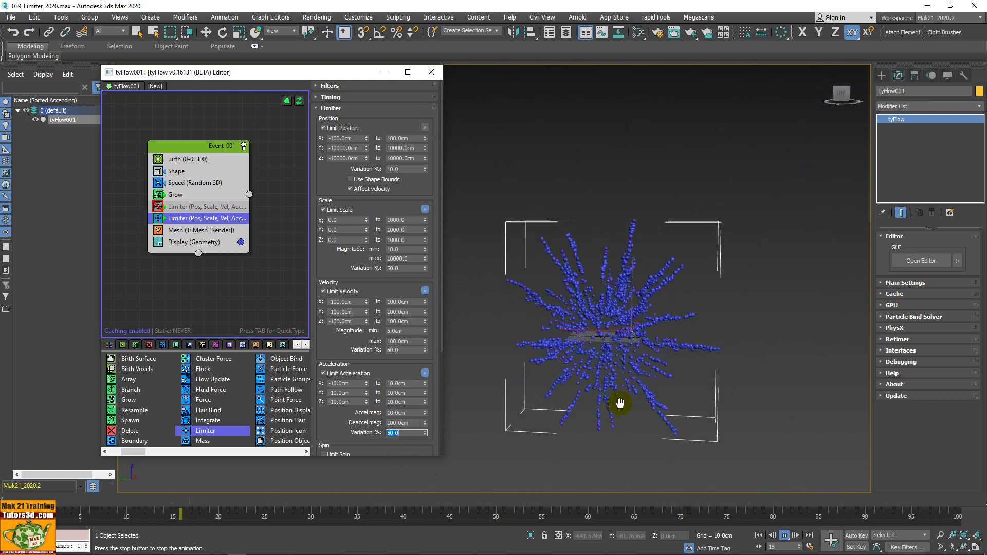
pyautogui.moveTo(353, 430); pyautogui.dragTo(355, 375)
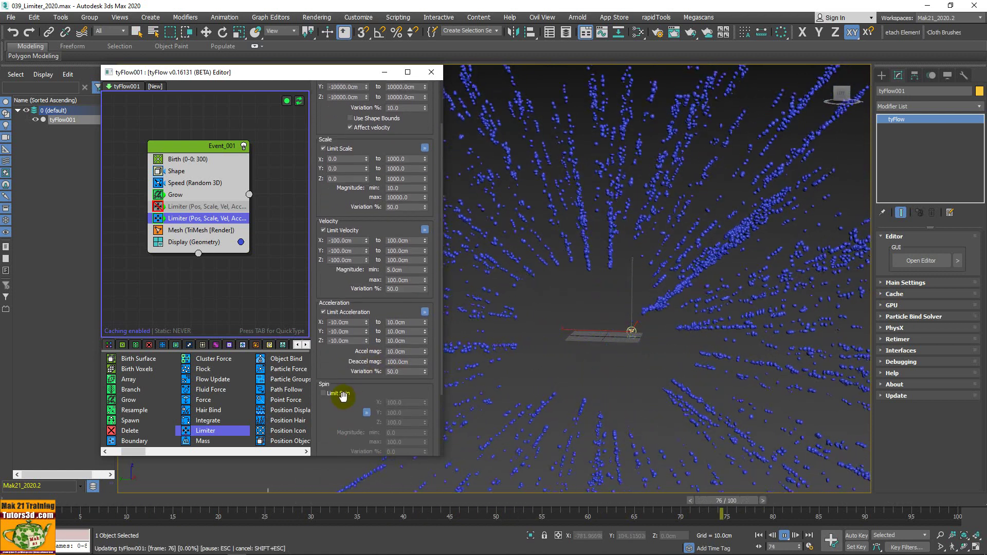
pyautogui.click(325, 394)
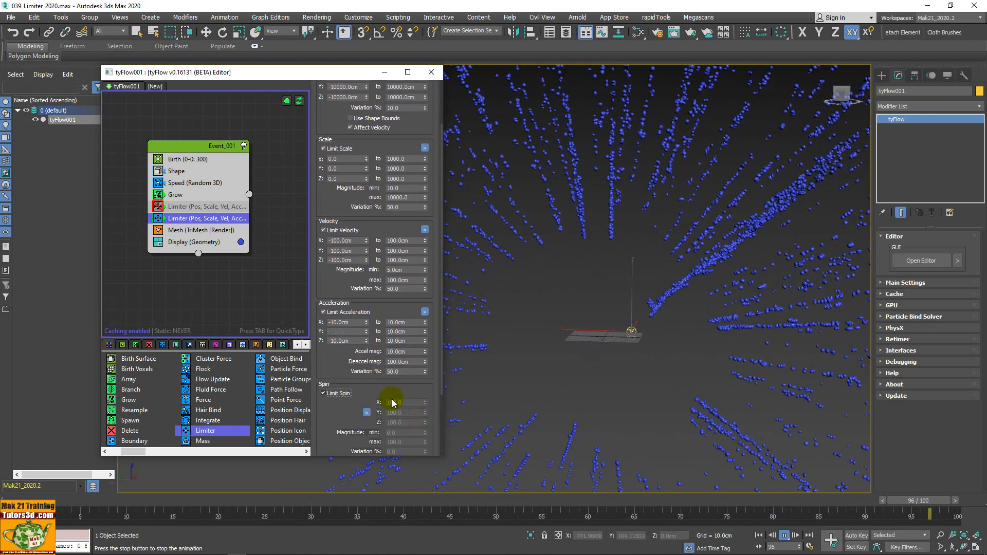
pyautogui.moveTo(396, 426); pyautogui.dragTo(397, 340)
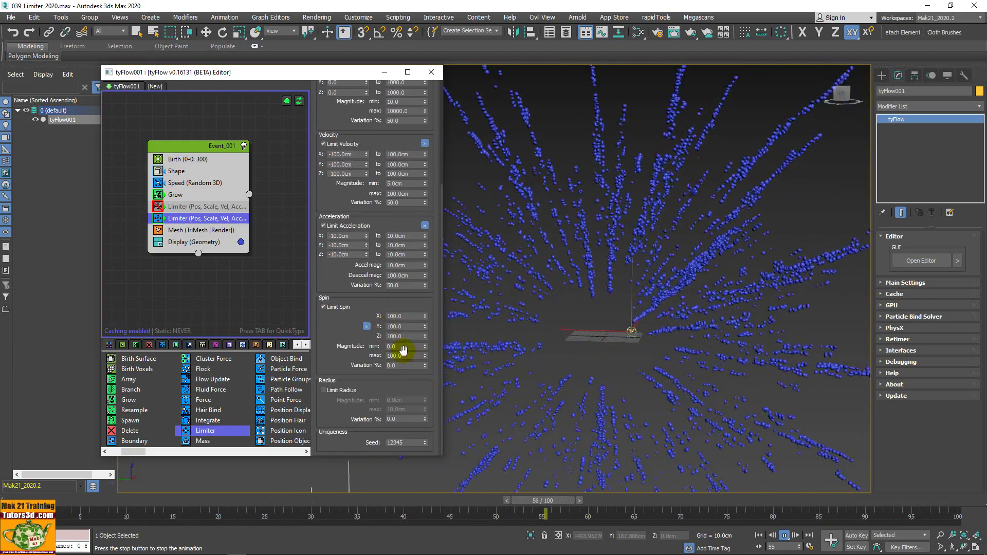
# Step: Enable Limit Radius with a 10cm minimum radius
pyautogui.click(348, 391)
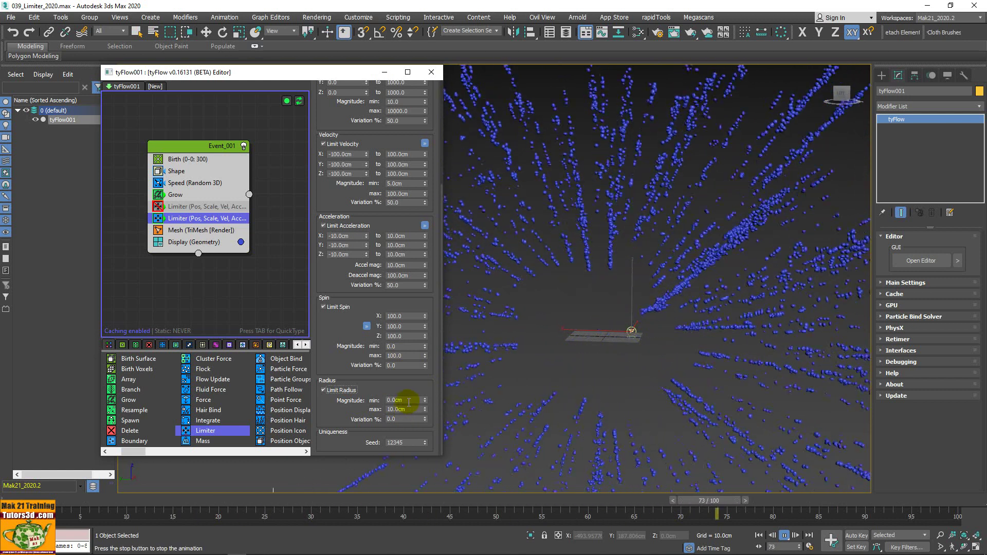
pyautogui.doubleClick(407, 399)
pyautogui.write('50')
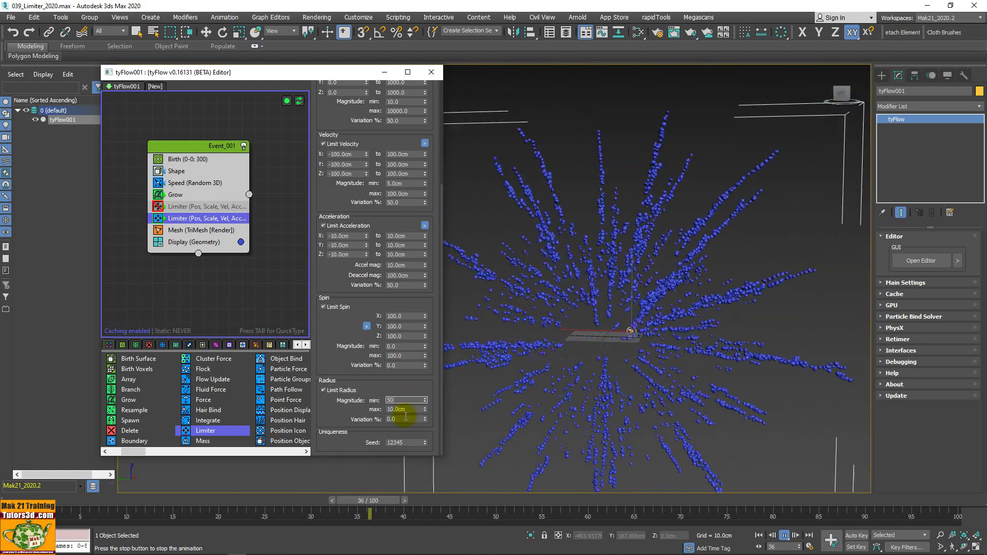
pyautogui.press('Return')
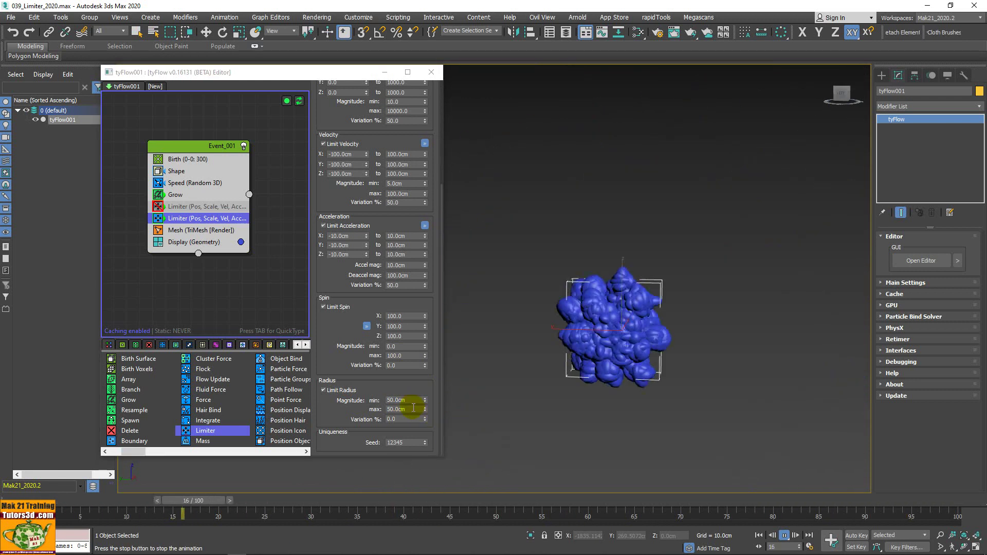
pyautogui.write('10')
pyautogui.press('Return')
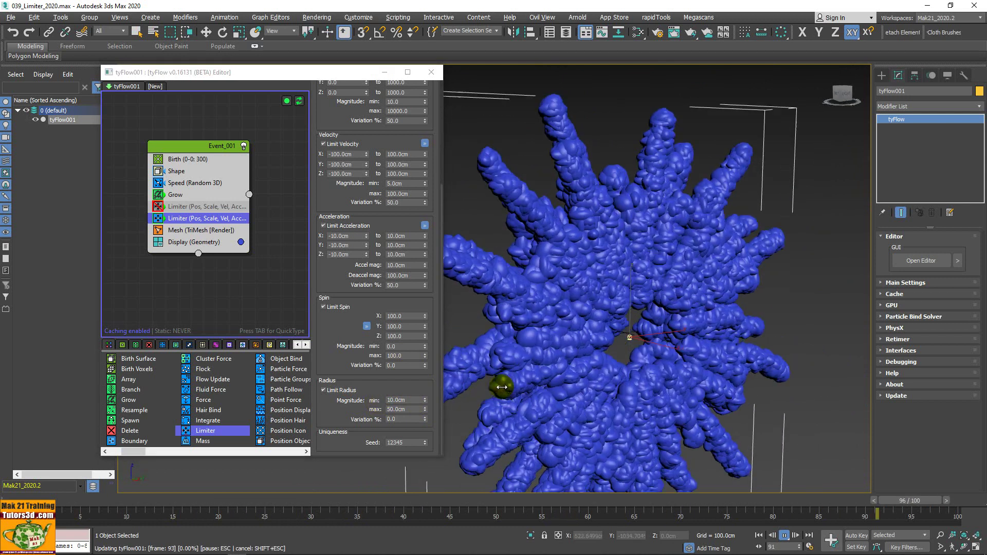
# Step: Set the radius variation to 50% and the maximum radius to 20cm
pyautogui.doubleClick(394, 419)
pyautogui.write('50')
pyautogui.press('Return')
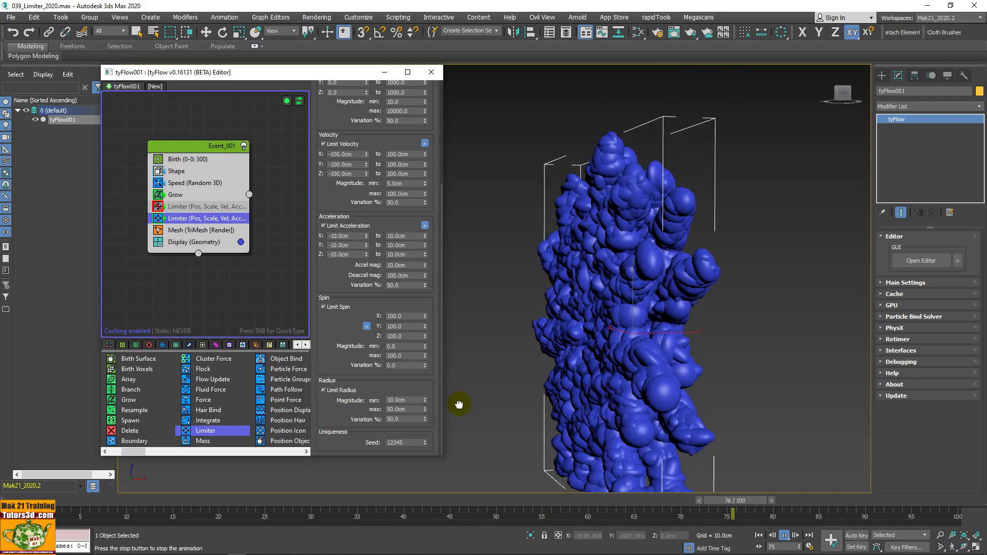
pyautogui.doubleClick(396, 409)
pyautogui.write('20')
pyautogui.press('Return')
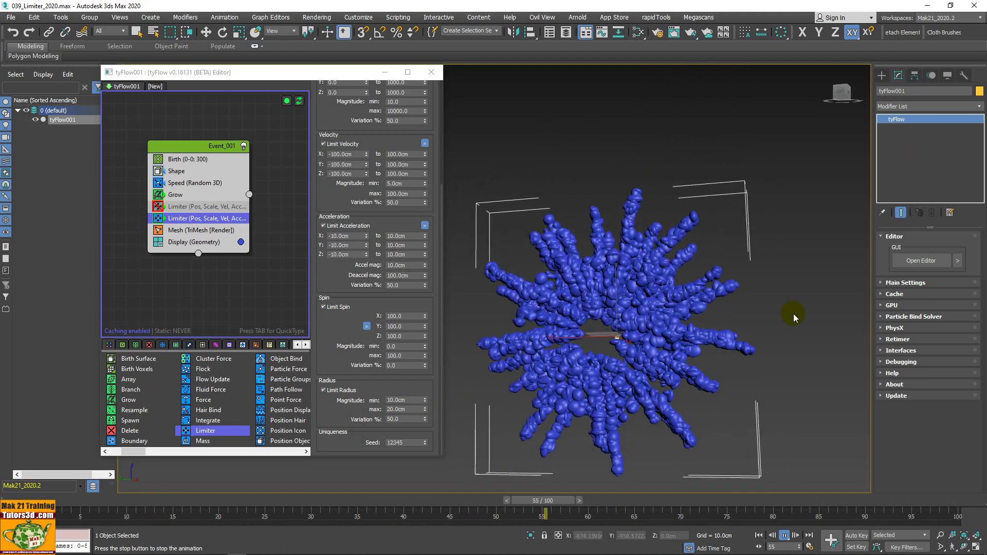
# Step: Disable the second Limiter, re-enable the first Limiter, and display its settings
pyautogui.click(158, 218)
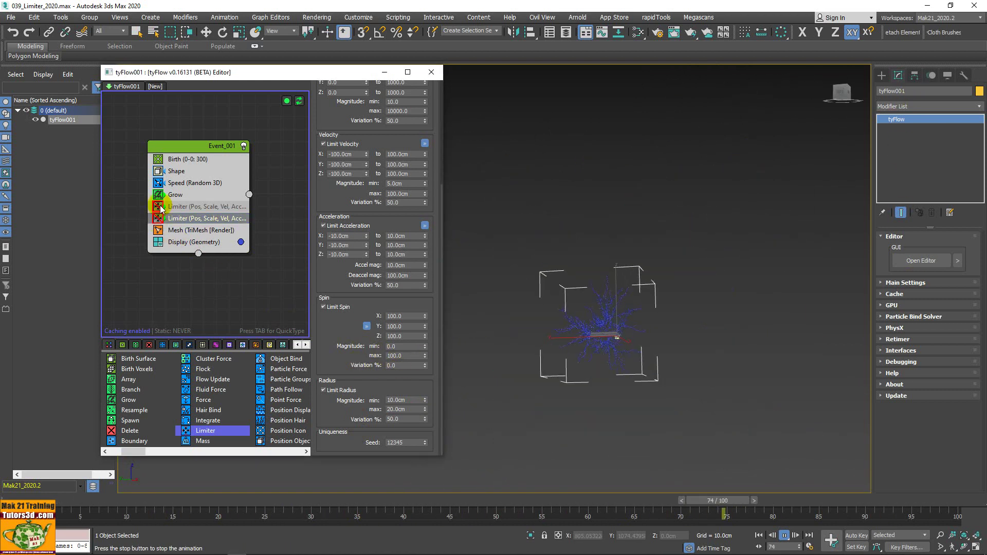
pyautogui.click(159, 207)
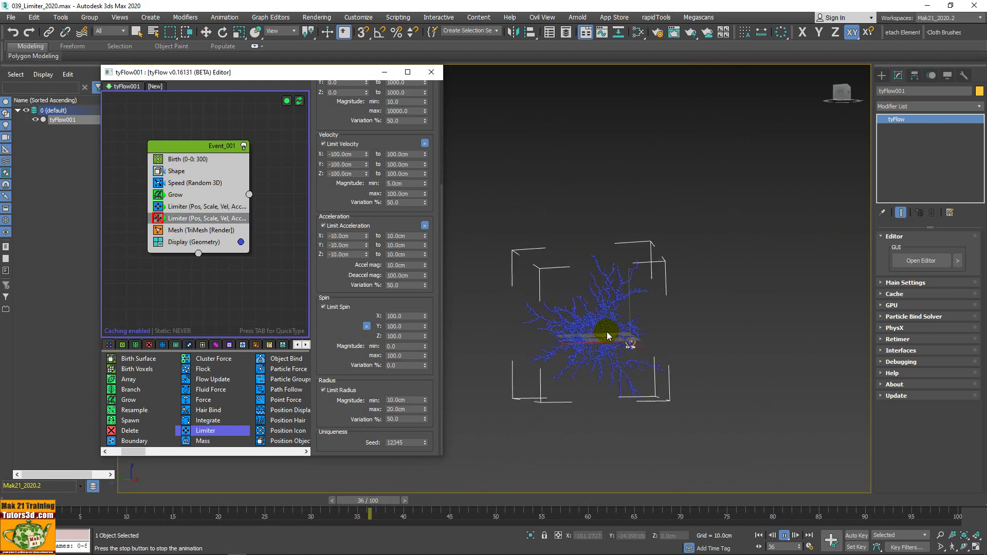
pyautogui.scroll(5, 607, 331)
pyautogui.scroll(-2, 565, 340)
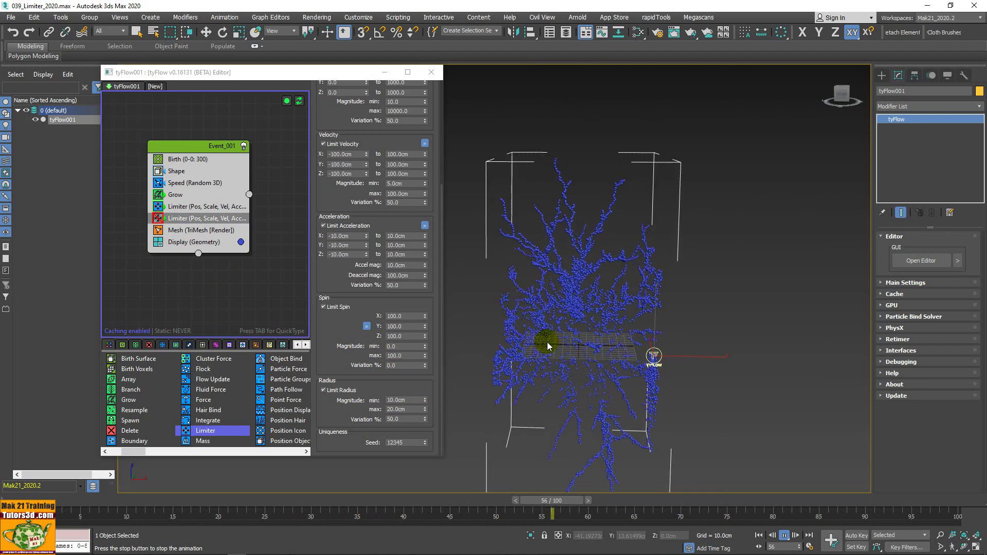
pyautogui.click(210, 208)
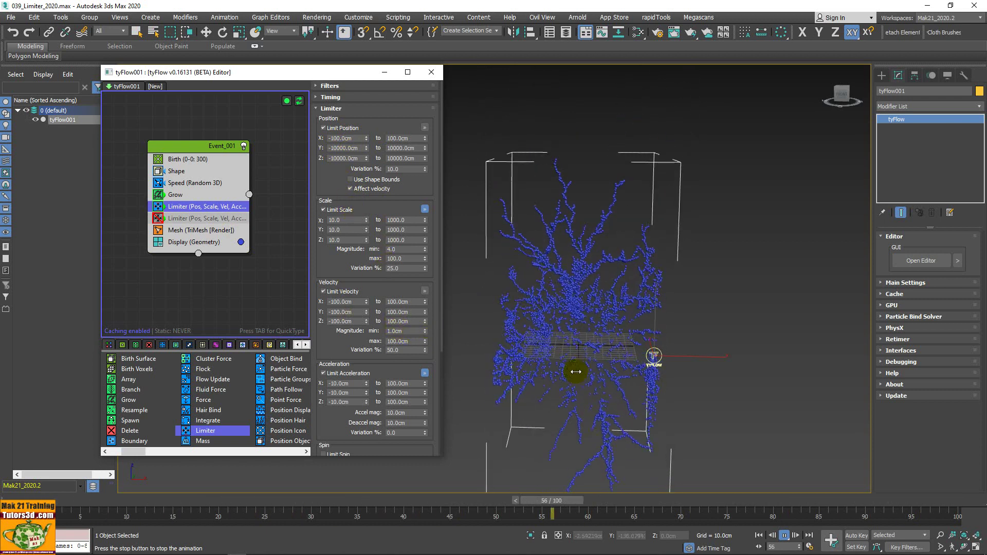
# Step: Maximize the Front viewport and pan and zoom to frame the particle tree
pyautogui.keyDown('alt'); pyautogui.moveTo(591, 346); pyautogui.dragTo(657, 358, button='middle'); pyautogui.keyUp('alt')
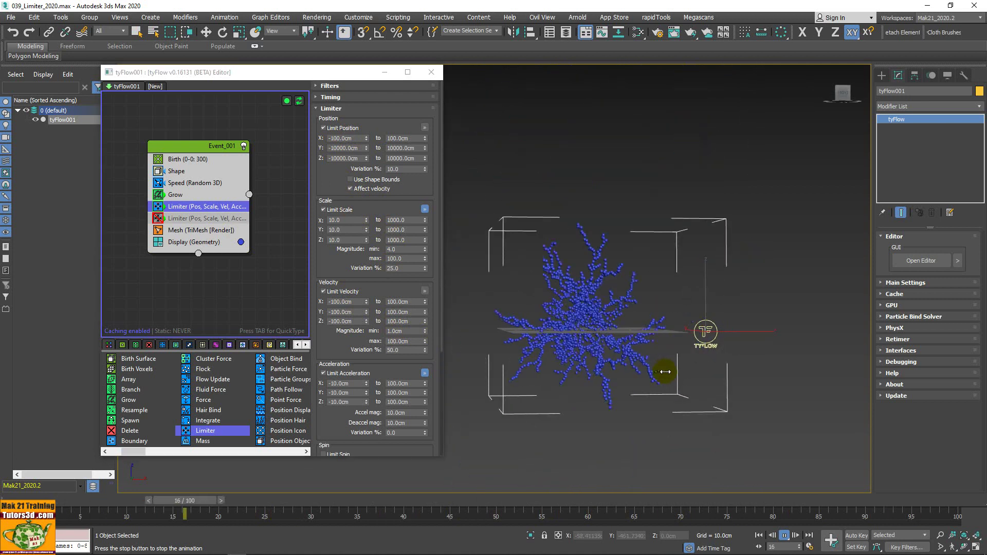
pyautogui.hotkey('alt', 'w')
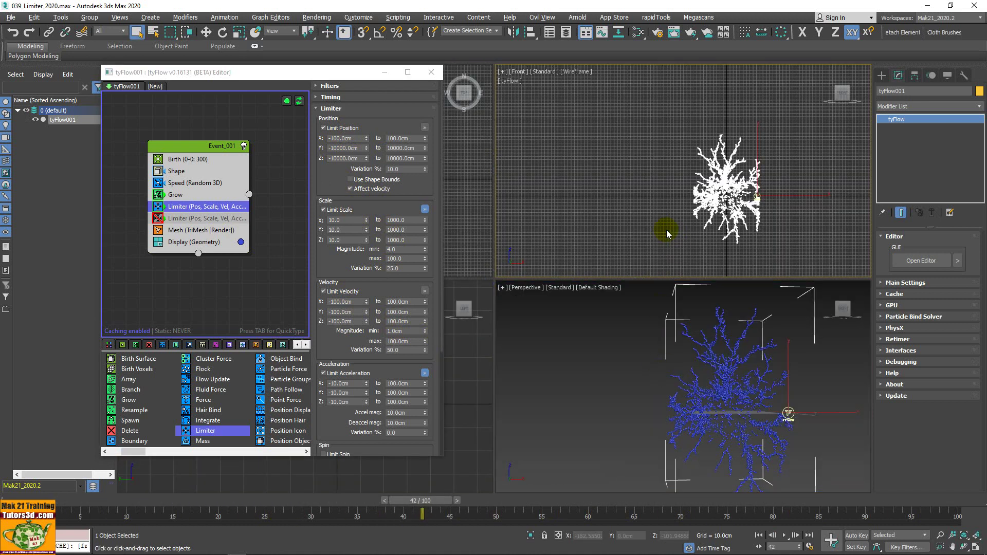
pyautogui.hotkey('alt', 'w')
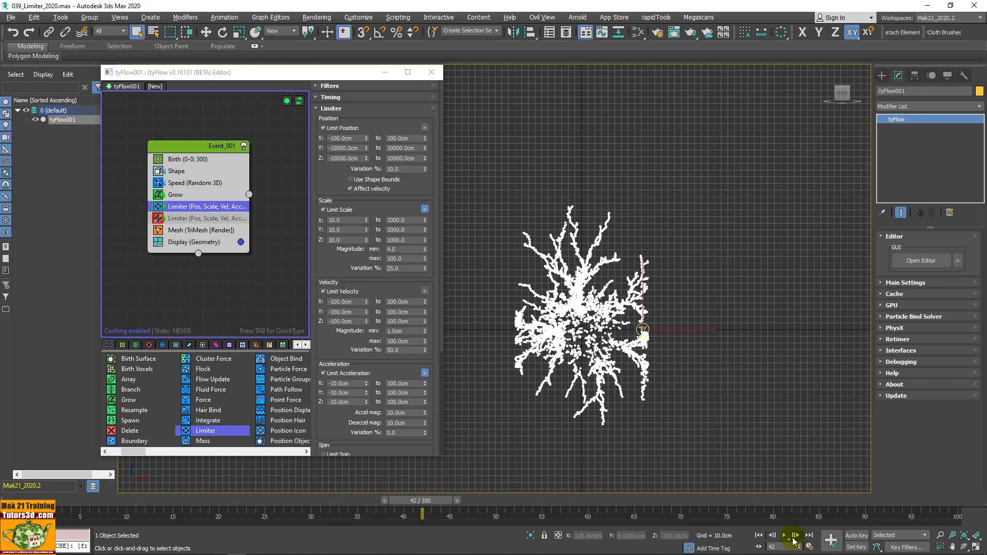
pyautogui.moveTo(689, 444)
pyautogui.mouseDown(button='middle')
pyautogui.moveTo(749, 322)
pyautogui.moveTo(704, 310)
pyautogui.mouseUp(button='middle')
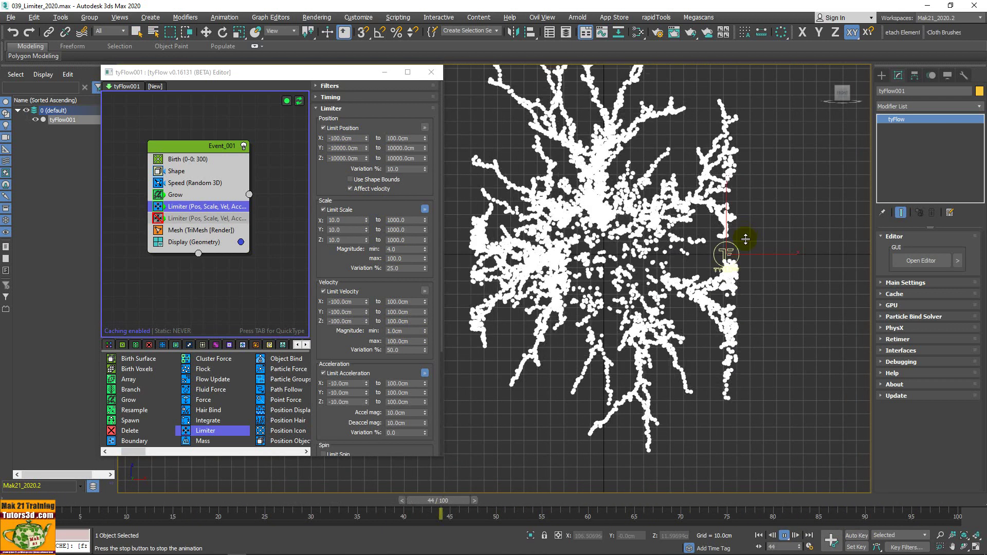
pyautogui.scroll(-2, 703, 311)
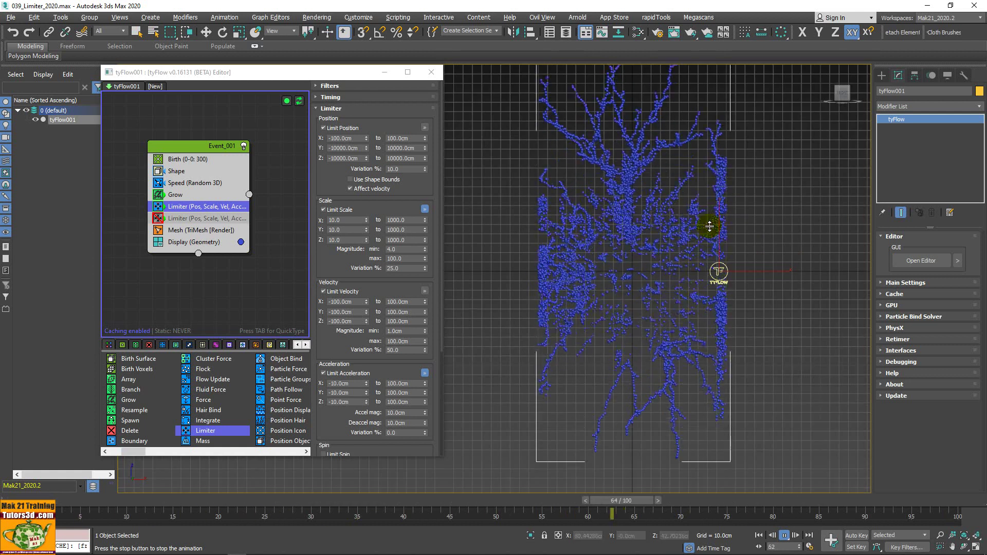
pyautogui.moveTo(746, 337); pyautogui.dragTo(749, 389, button='middle')
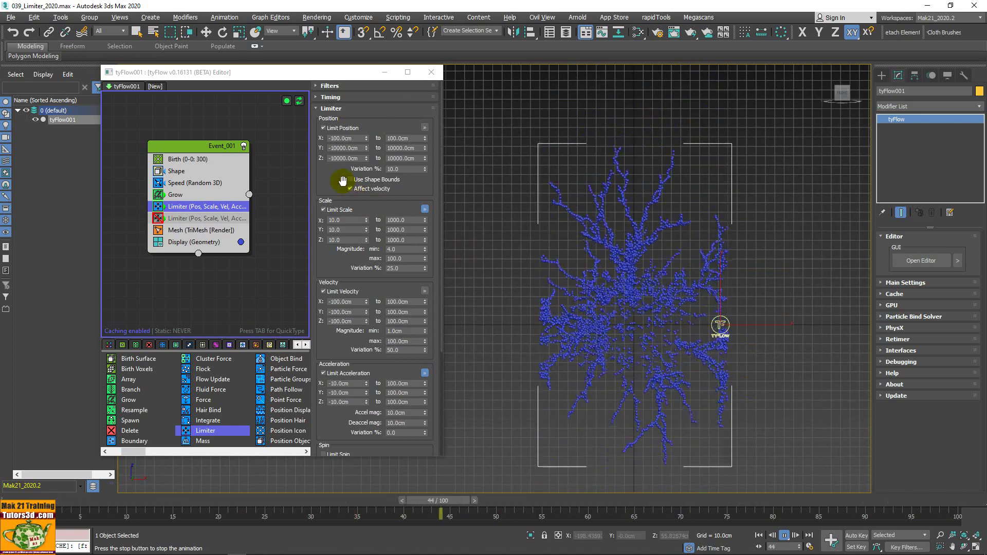
# Step: Set the first Limiter's upper Z position limit to 100cm
pyautogui.doubleClick(403, 158)
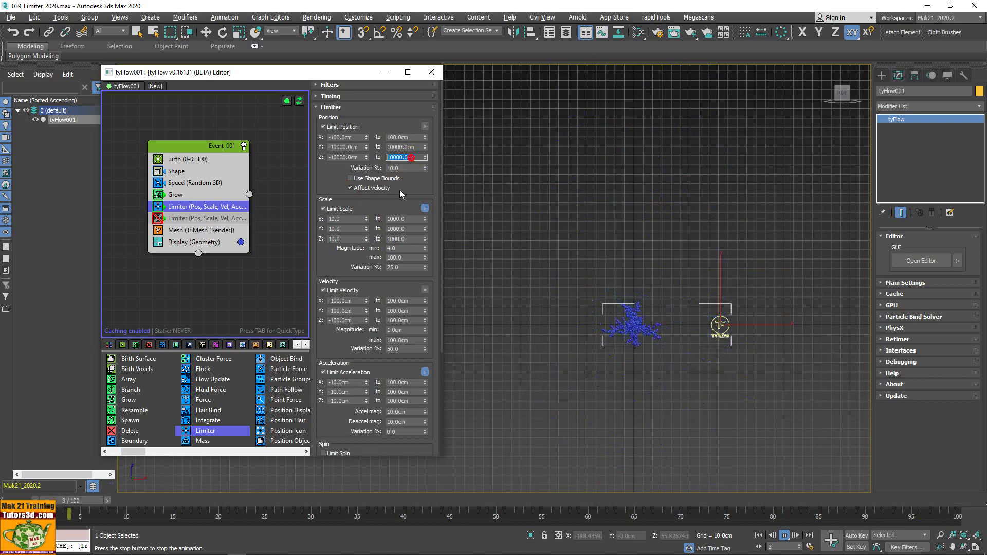
pyautogui.write('100')
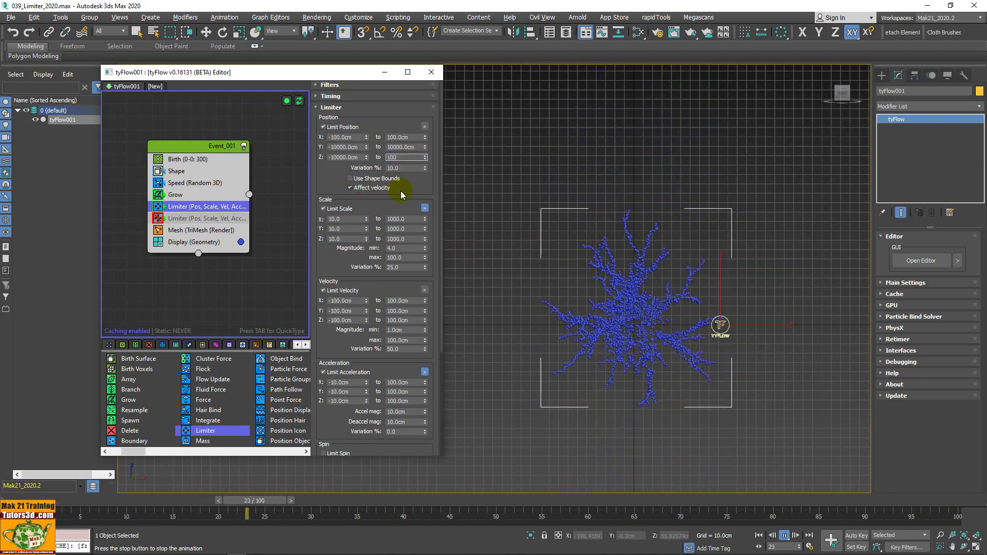
pyautogui.press('Return')
pyautogui.moveTo(577, 284)
pyautogui.mouseDown(button='middle')
pyautogui.moveTo(556, 187)
pyautogui.moveTo(606, 140)
pyautogui.mouseUp(button='middle')
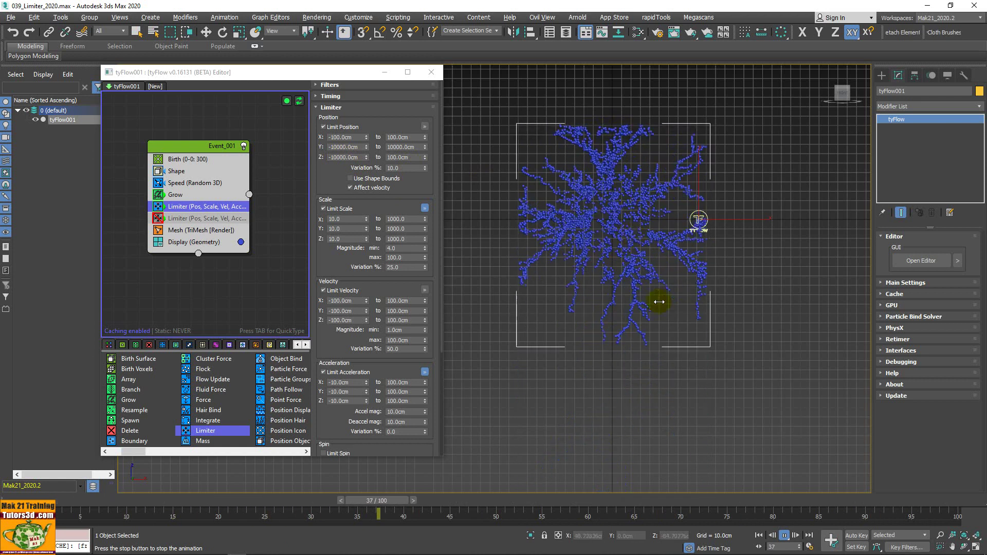
# Step: Restore the multi-view layout and adjust the Perspective and Front views
pyautogui.hotkey('alt', 'w')
pyautogui.keyDown('alt'); pyautogui.moveTo(676, 354); pyautogui.dragTo(700, 320, button='middle'); pyautogui.keyUp('alt')
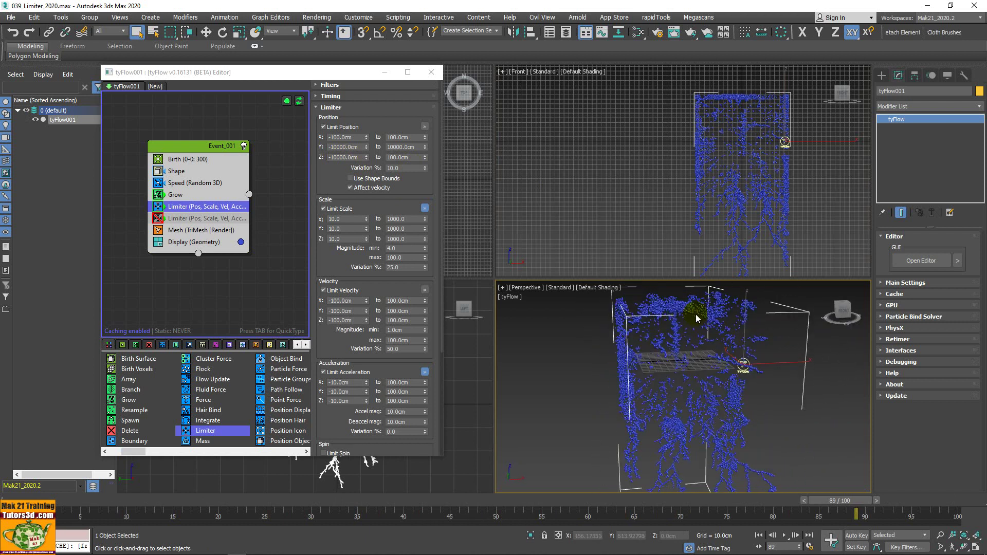
pyautogui.moveTo(741, 200); pyautogui.dragTo(686, 225, button='middle')
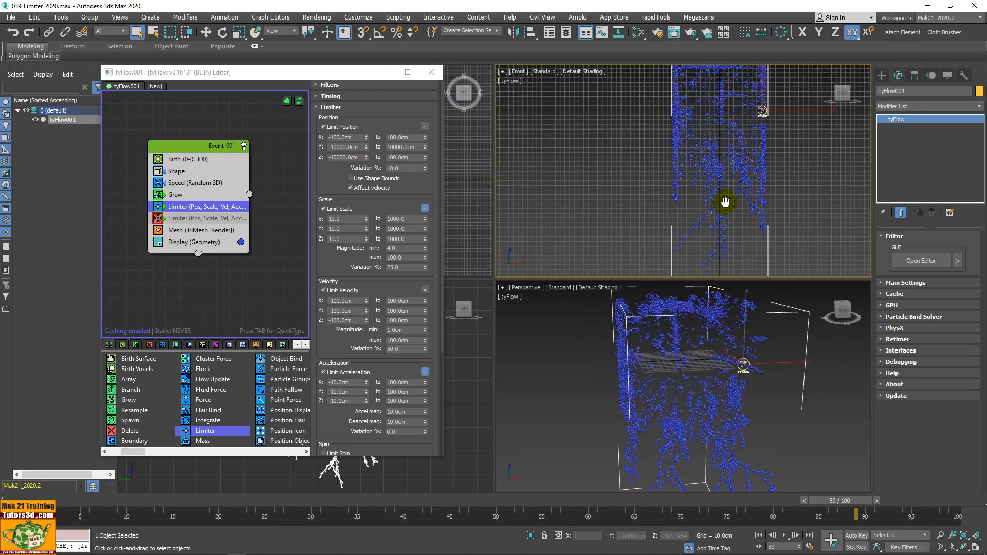
# Step: Commit the -100cm lower Z limit, maximize the Perspective view and close the tyFlow Editor
pyautogui.click(354, 180)
pyautogui.moveTo(715, 214); pyautogui.dragTo(670, 243, button='middle')
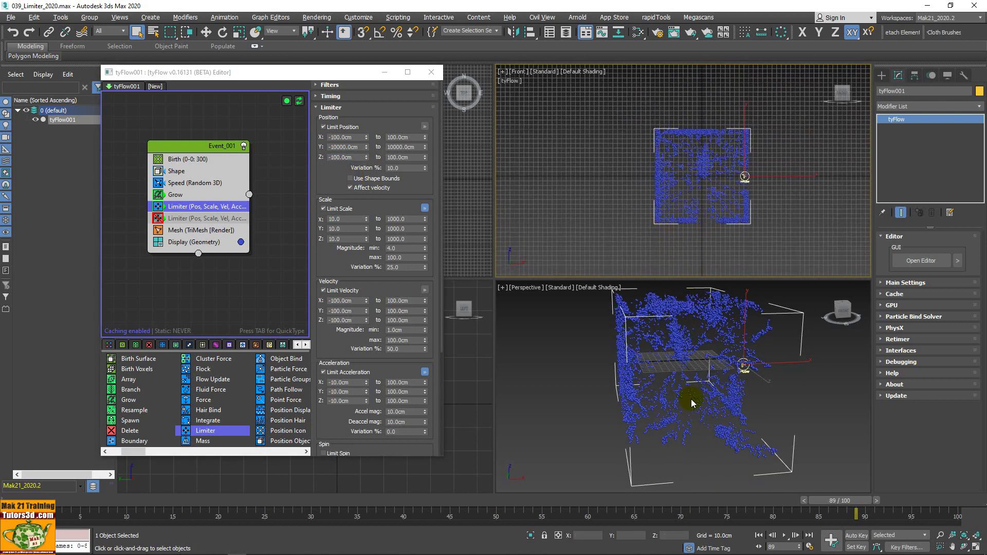
pyautogui.moveTo(680, 367)
pyautogui.keyDown('alt'); pyautogui.mouseDown(button='middle')
pyautogui.moveTo(624, 360)
pyautogui.moveTo(569, 293)
pyautogui.moveTo(600, 369)
pyautogui.moveTo(606, 424)
pyautogui.moveTo(654, 371)
pyautogui.moveTo(599, 324)
pyautogui.moveTo(719, 388)
pyautogui.mouseUp(button='middle'); pyautogui.keyUp('alt')
pyautogui.hotkey('alt', 'w')
pyautogui.click(431, 71)
pyautogui.moveTo(540, 228)
pyautogui.keyDown('alt'); pyautogui.mouseDown(button='middle')
pyautogui.moveTo(396, 238)
pyautogui.moveTo(566, 288)
pyautogui.mouseUp(button='middle'); pyautogui.keyUp('alt')
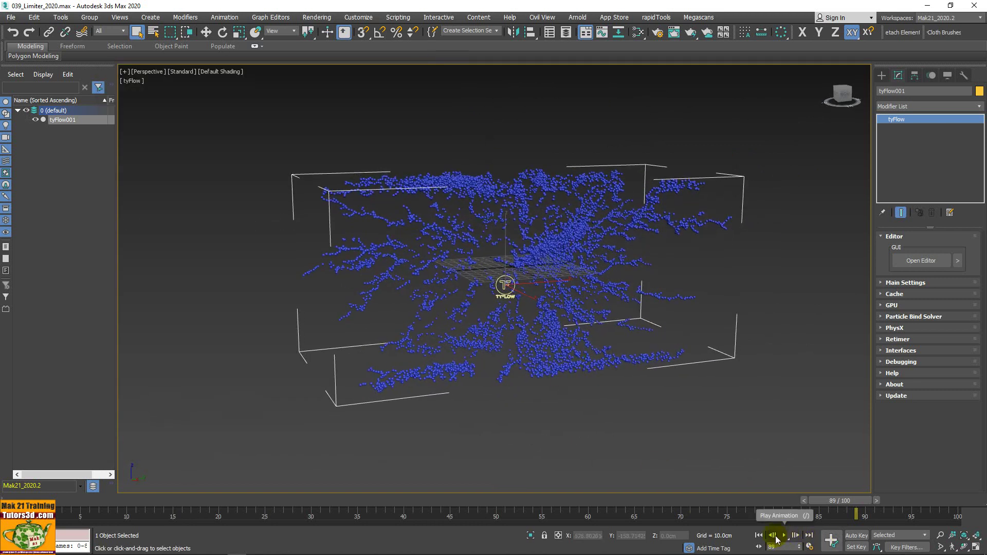
# Step: Play the growth animation while zooming the view, stopping at frame 76
pyautogui.click(784, 538)
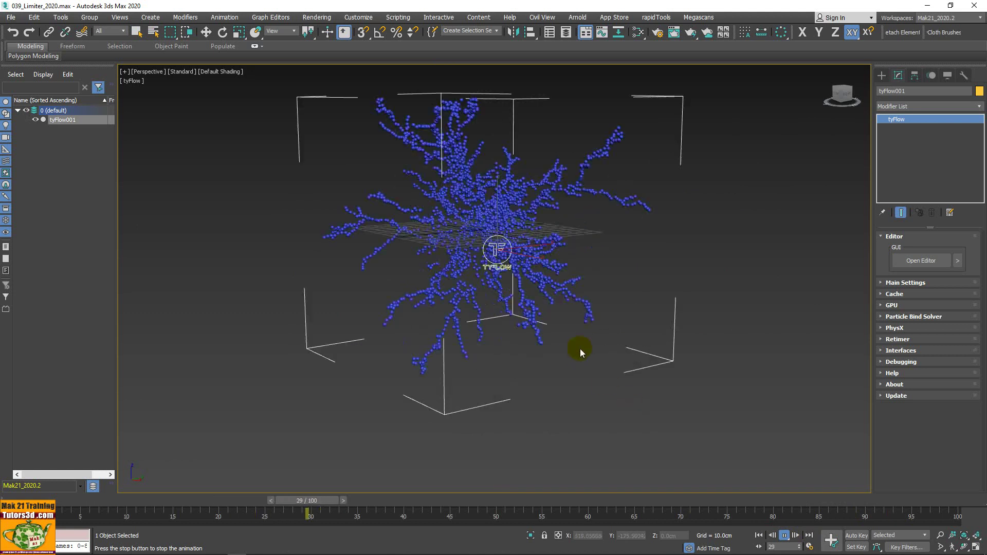
pyautogui.scroll(5, 580, 347)
pyautogui.scroll(-6, 592, 374)
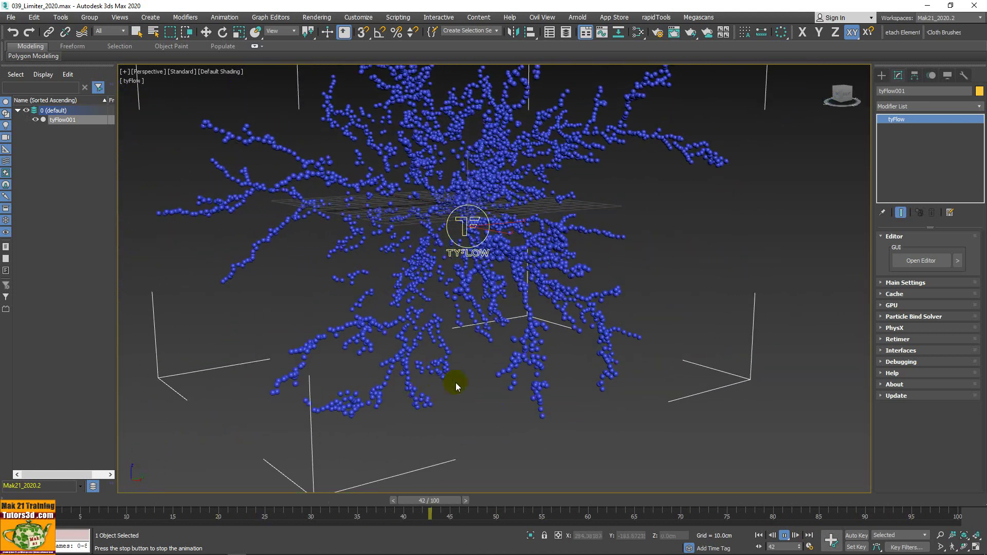
pyautogui.scroll(-4, 508, 361)
pyautogui.scroll(-2, 514, 425)
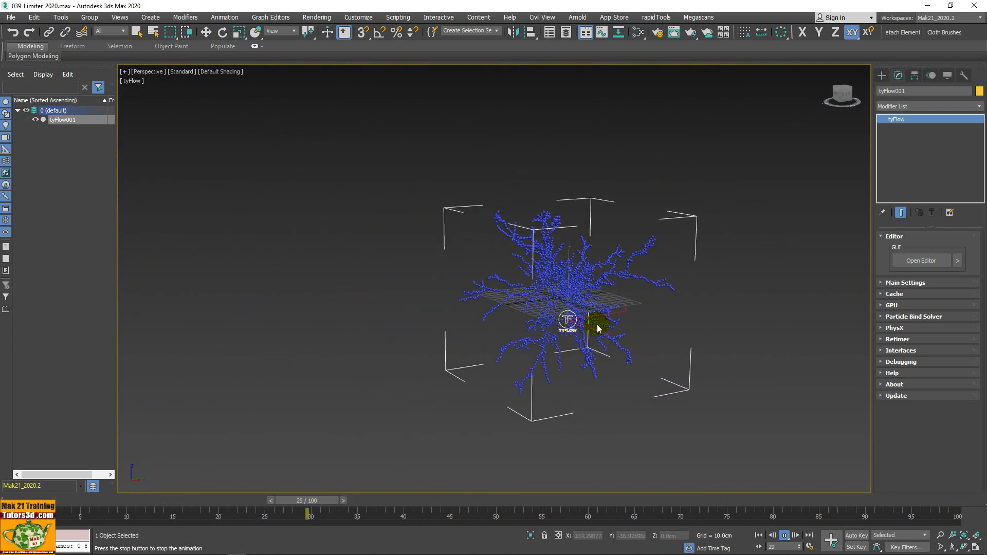
pyautogui.click(784, 536)
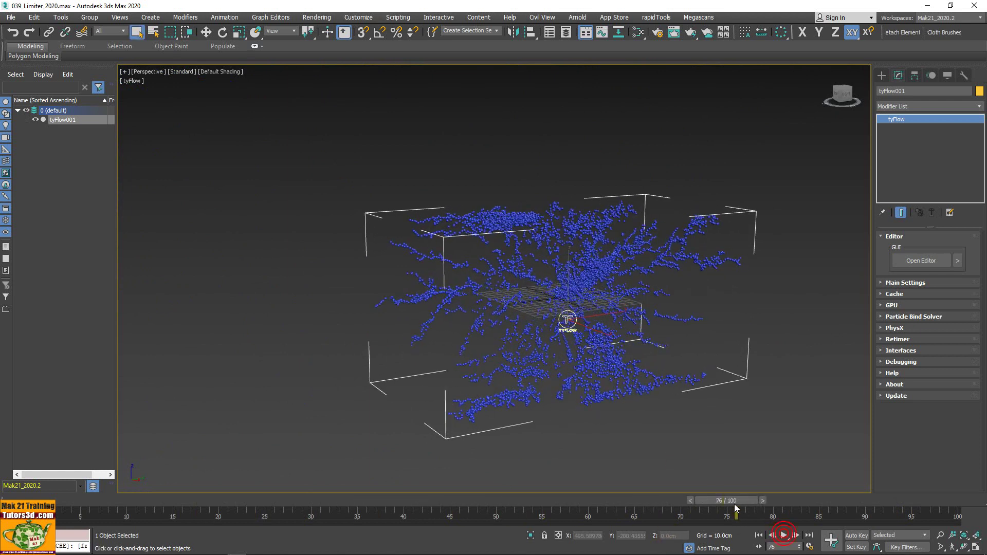